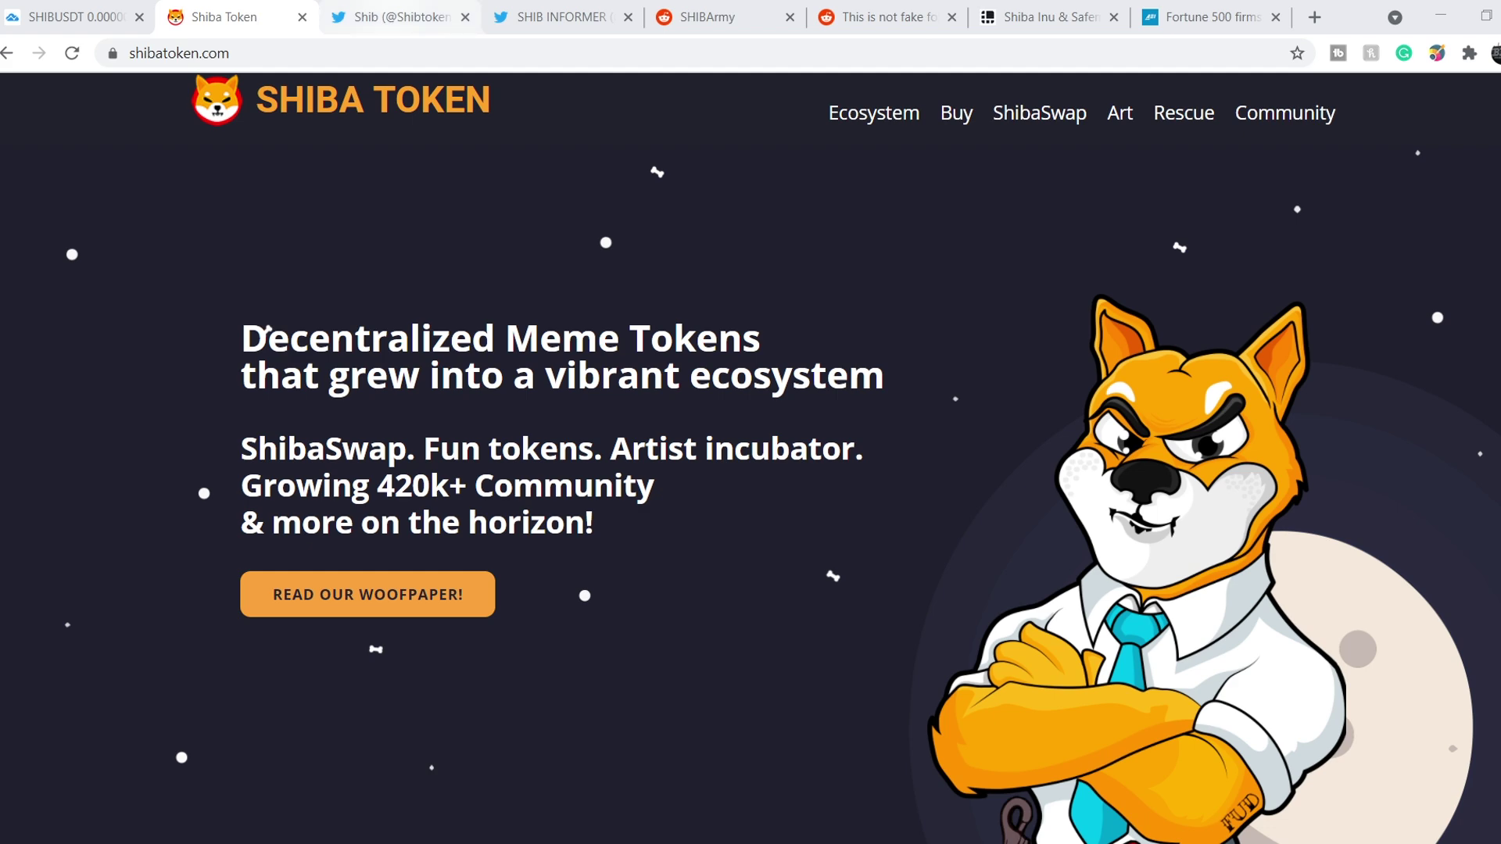
Switch to the official Shib Twitter profile, which shows about 474.3K followers
{"action": "key", "text": "ctrl+Tab"}
{"action": "scroll", "coordinate": [821, 434], "scroll_direction": "up", "scroll_amount": 2}
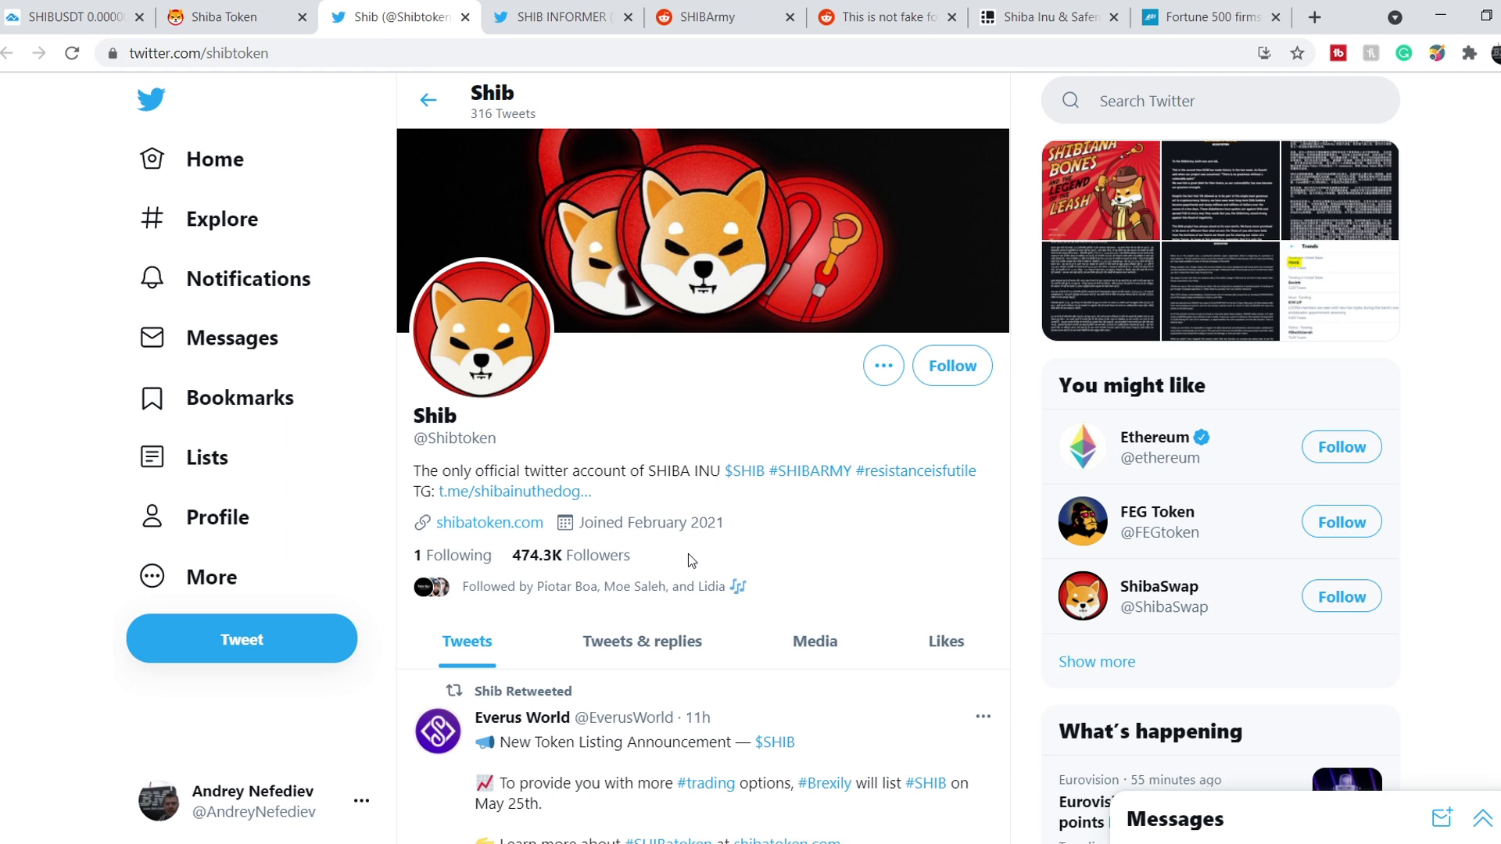
{"action": "scroll", "coordinate": [1027, 653], "scroll_direction": "down", "scroll_amount": 3}
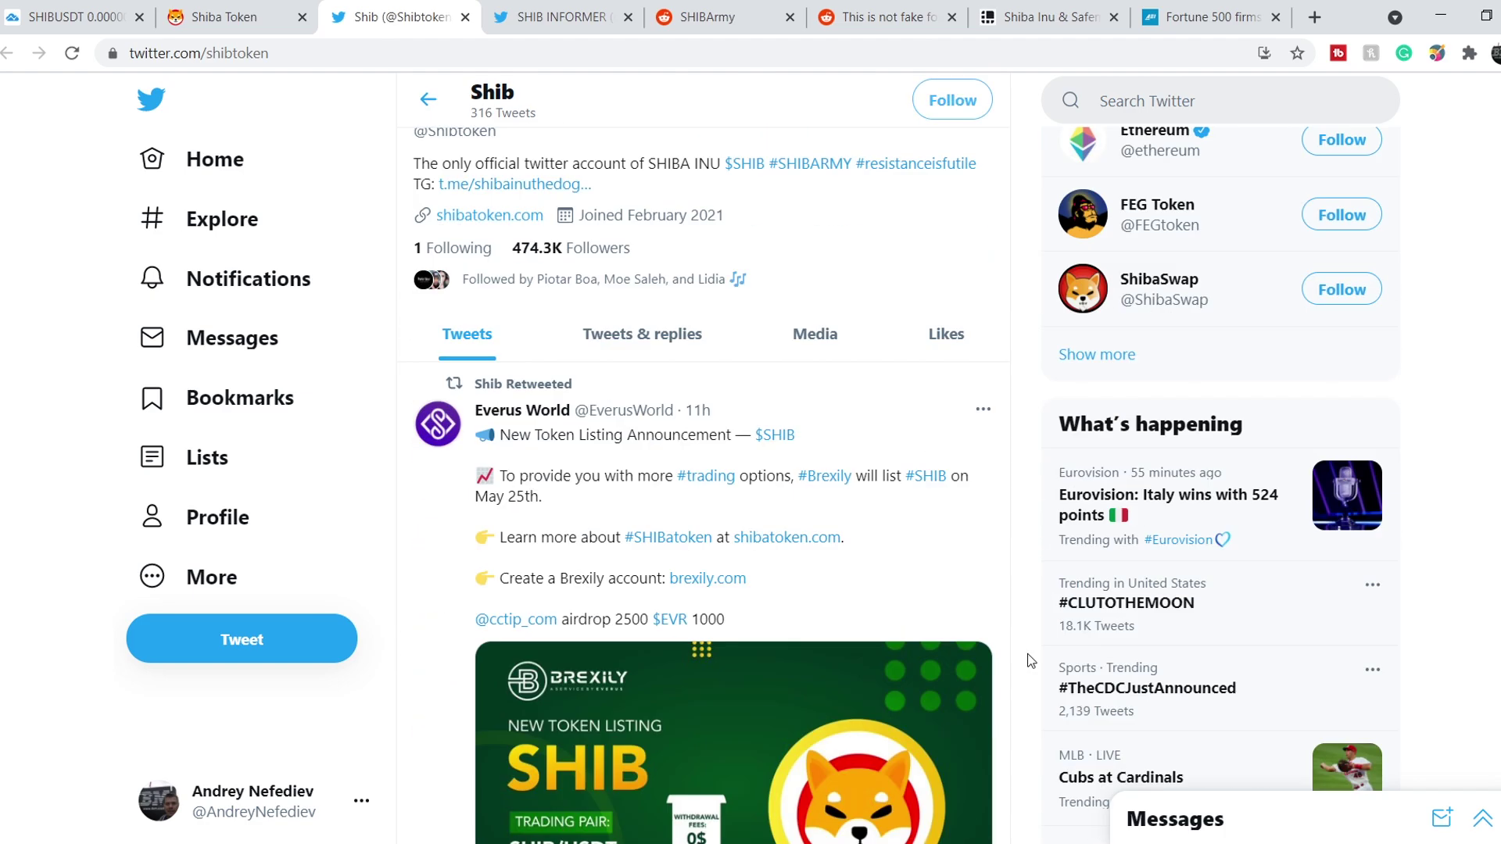
{"action": "scroll", "coordinate": [1028, 653], "scroll_direction": "down", "scroll_amount": 2}
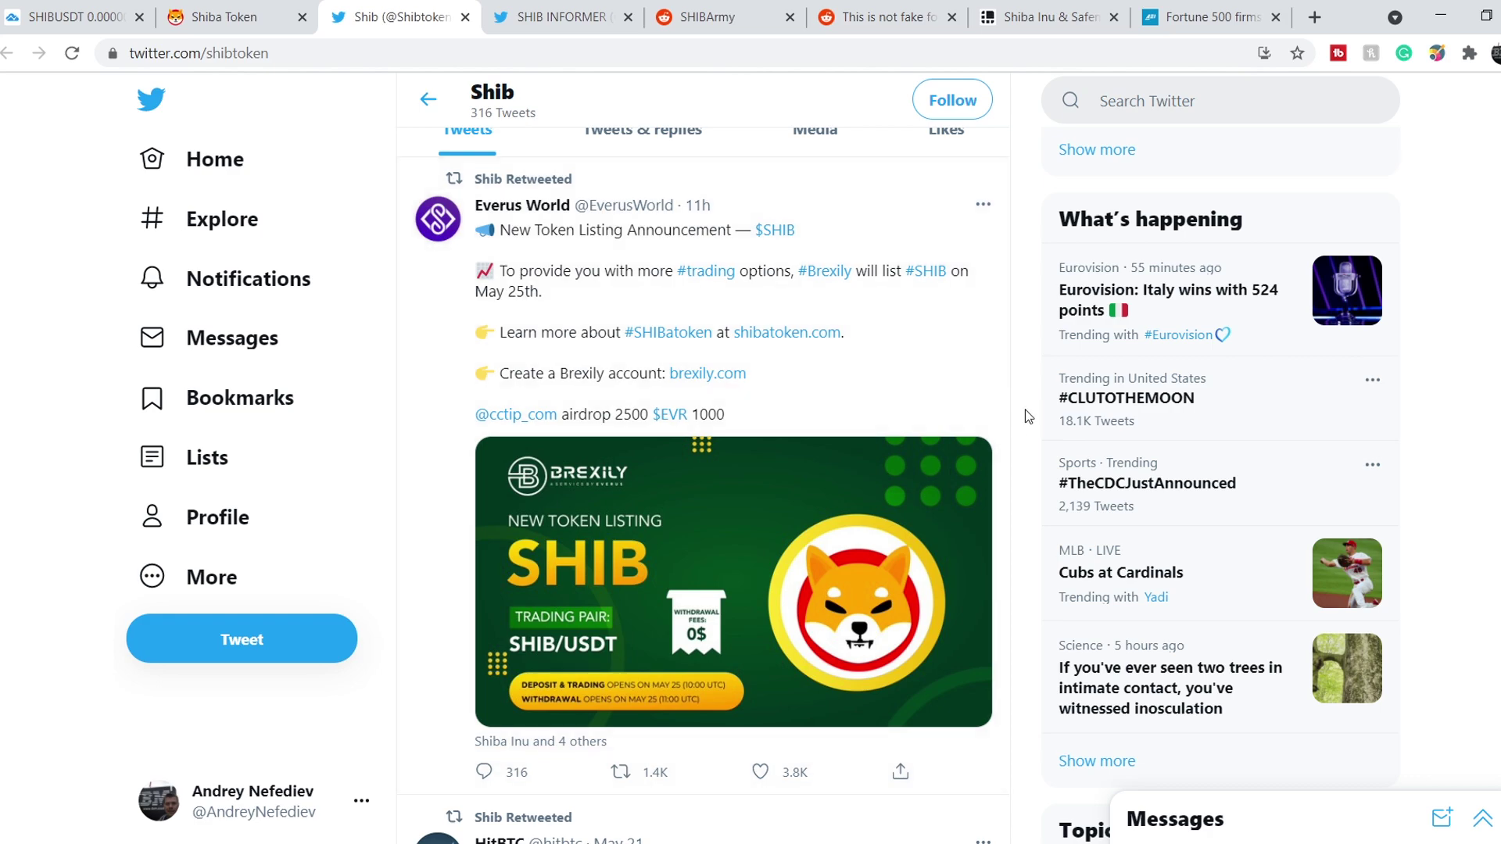
{"action": "scroll", "coordinate": [1027, 415], "scroll_direction": "down", "scroll_amount": 3}
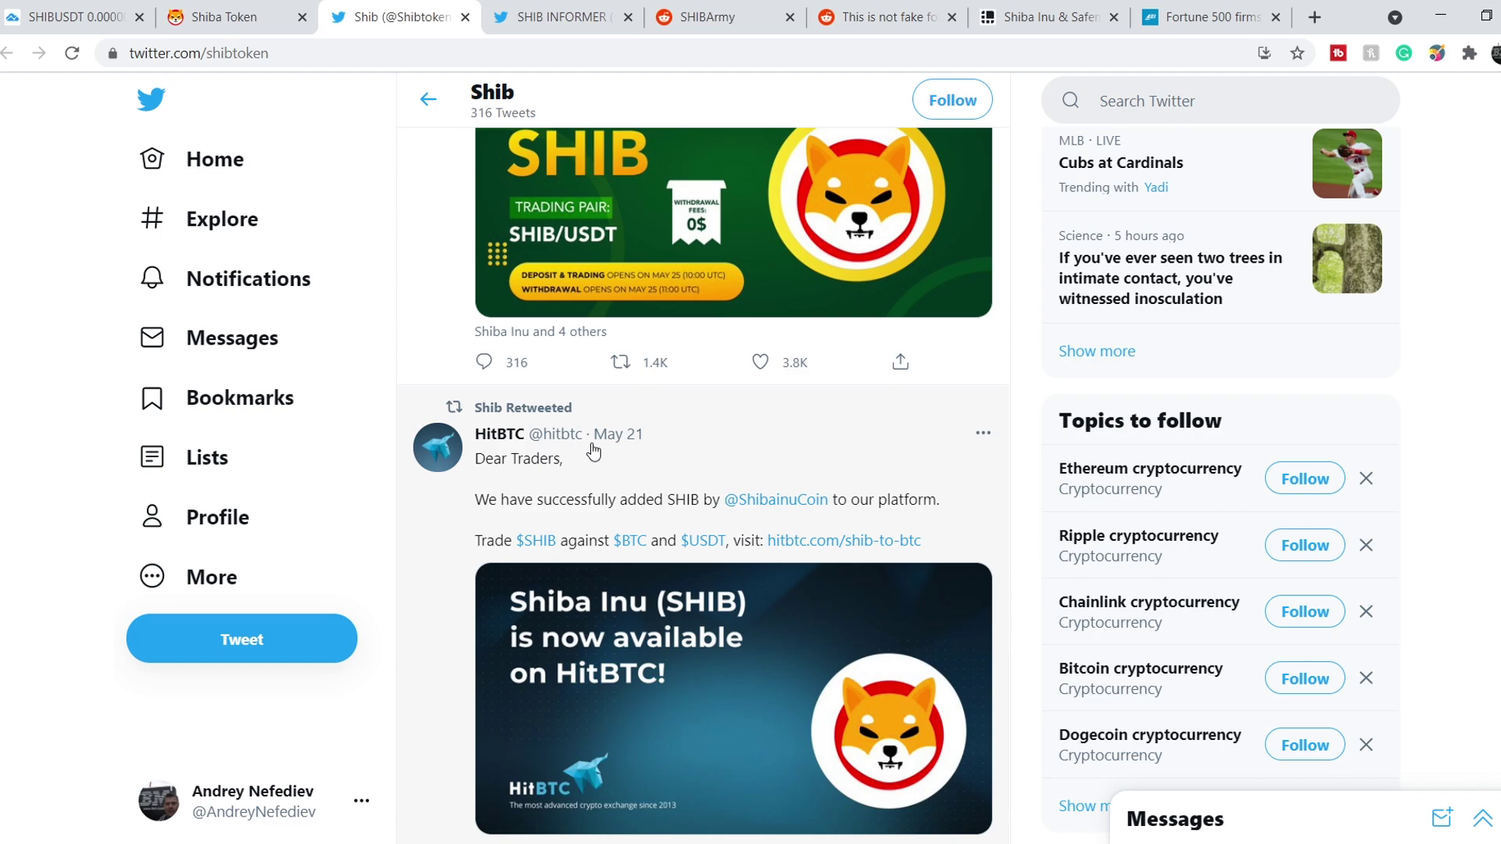
{"action": "scroll", "coordinate": [711, 463], "scroll_direction": "down", "scroll_amount": 4}
{"action": "scroll", "coordinate": [904, 489], "scroll_direction": "down", "scroll_amount": 2}
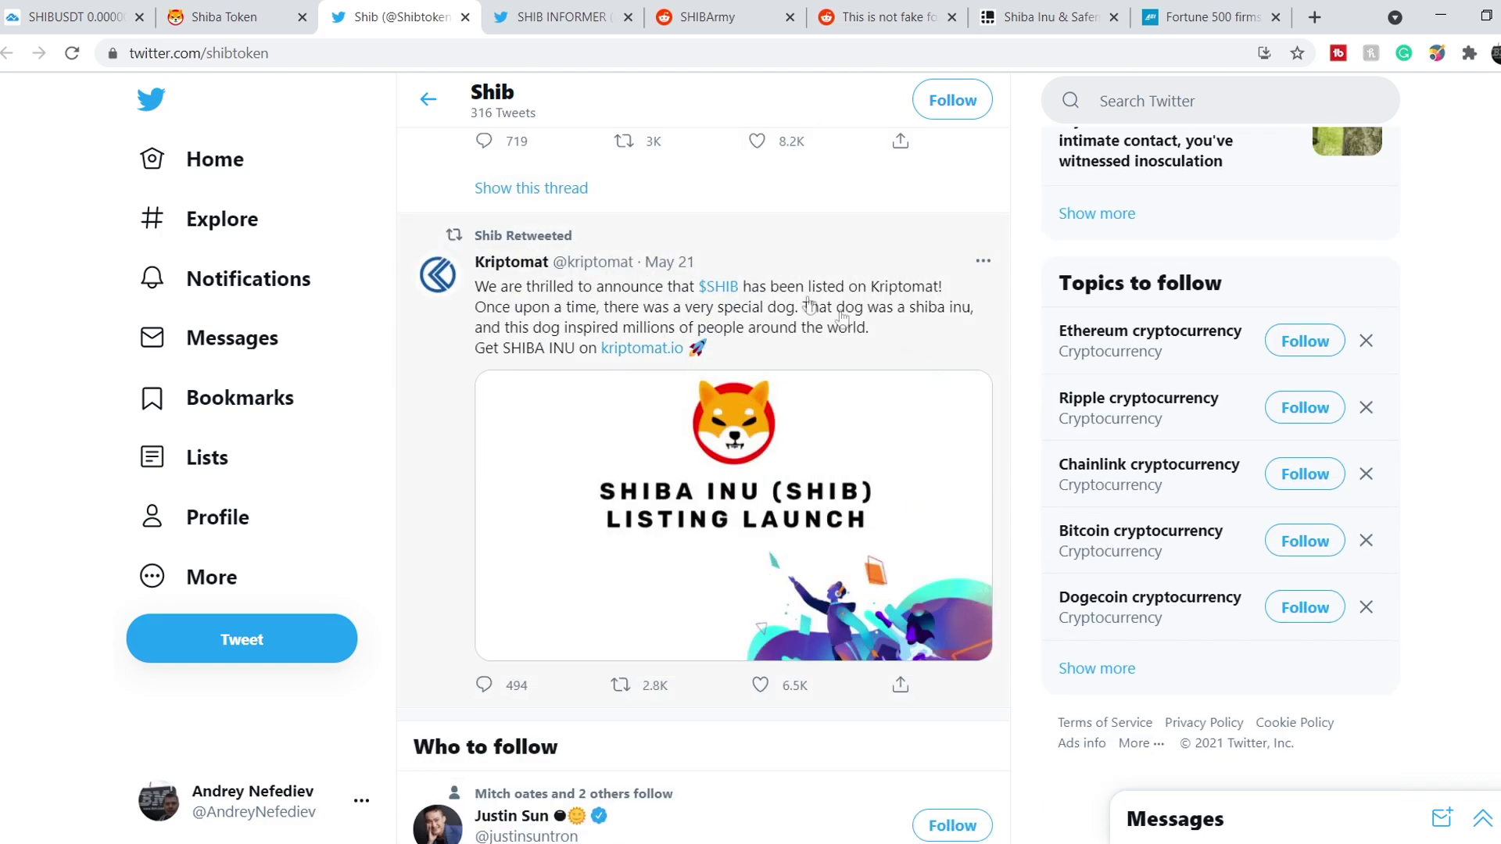
{"action": "scroll", "coordinate": [1024, 534], "scroll_direction": "up", "scroll_amount": 2}
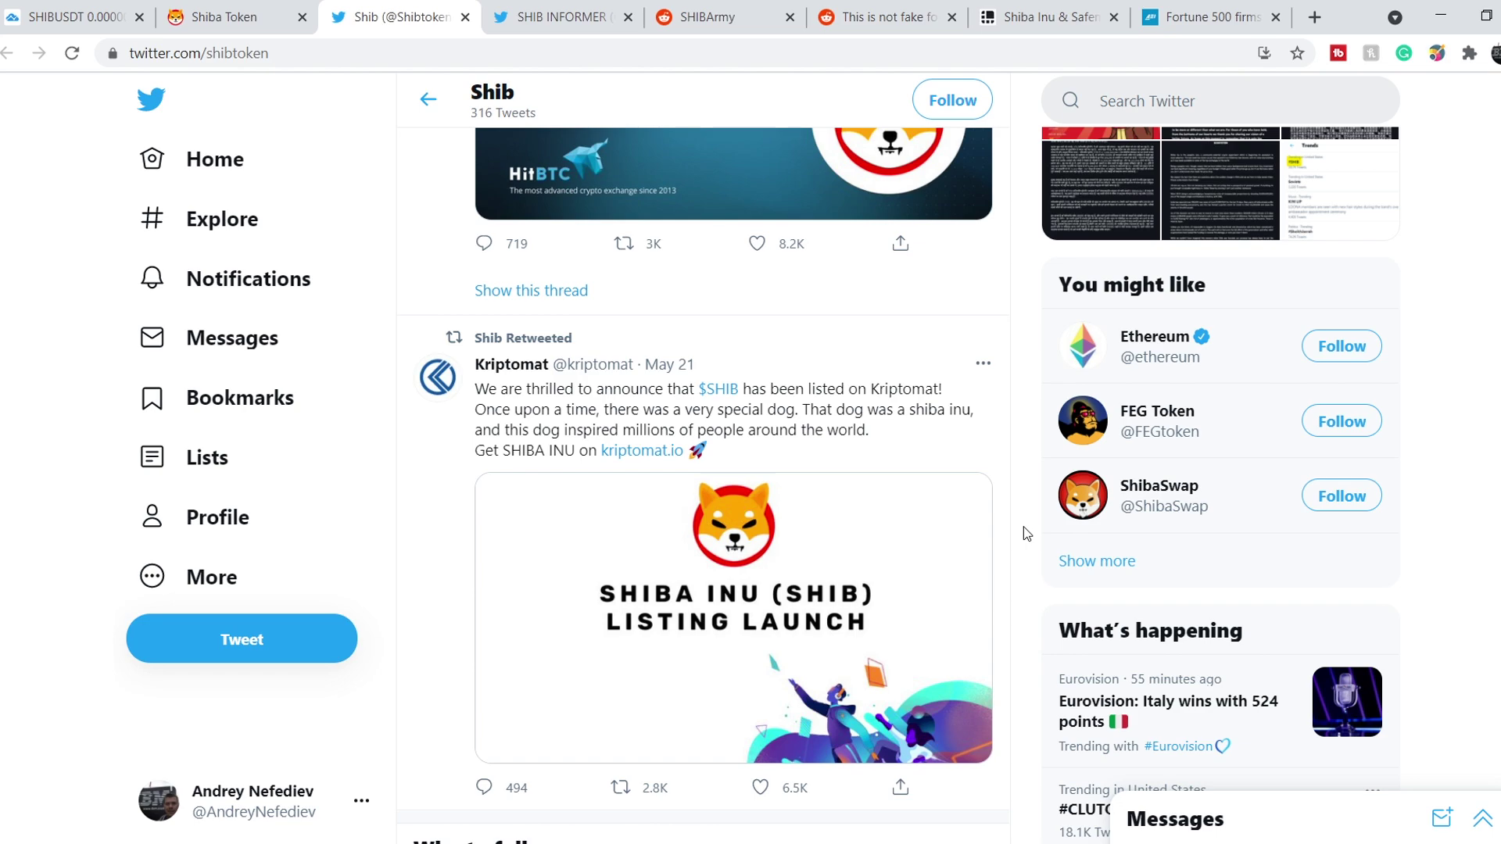
View the SHIB INFORMER Twitter profile, then switch to the Ledger 'Shiba Inu & Safemoon' article
{"action": "left_click", "coordinate": [534, 9]}
{"action": "scroll", "coordinate": [438, 592], "scroll_direction": "up", "scroll_amount": 2}
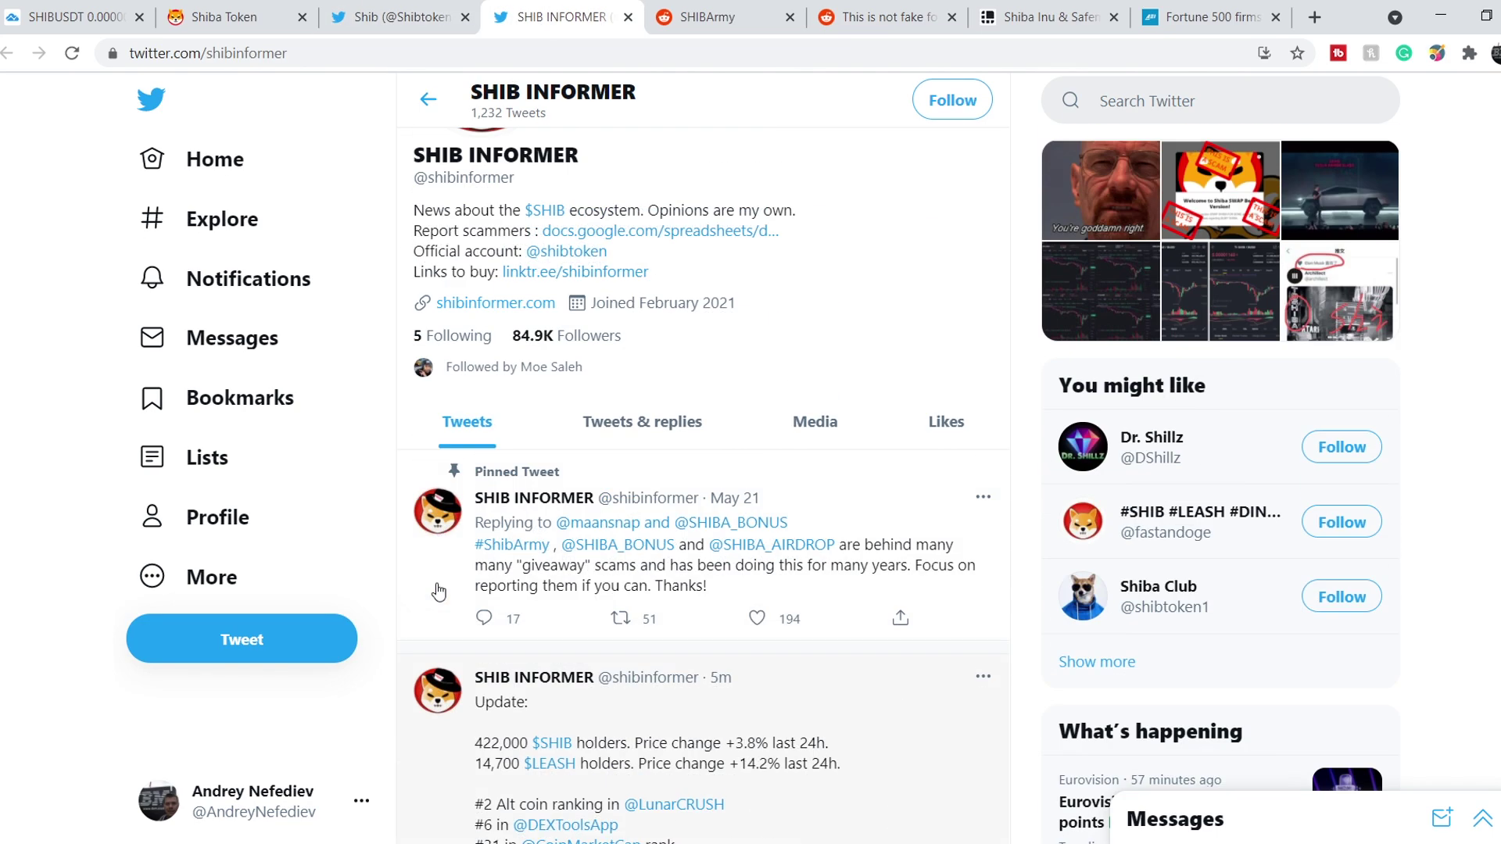
{"action": "scroll", "coordinate": [437, 593], "scroll_direction": "down", "scroll_amount": 2}
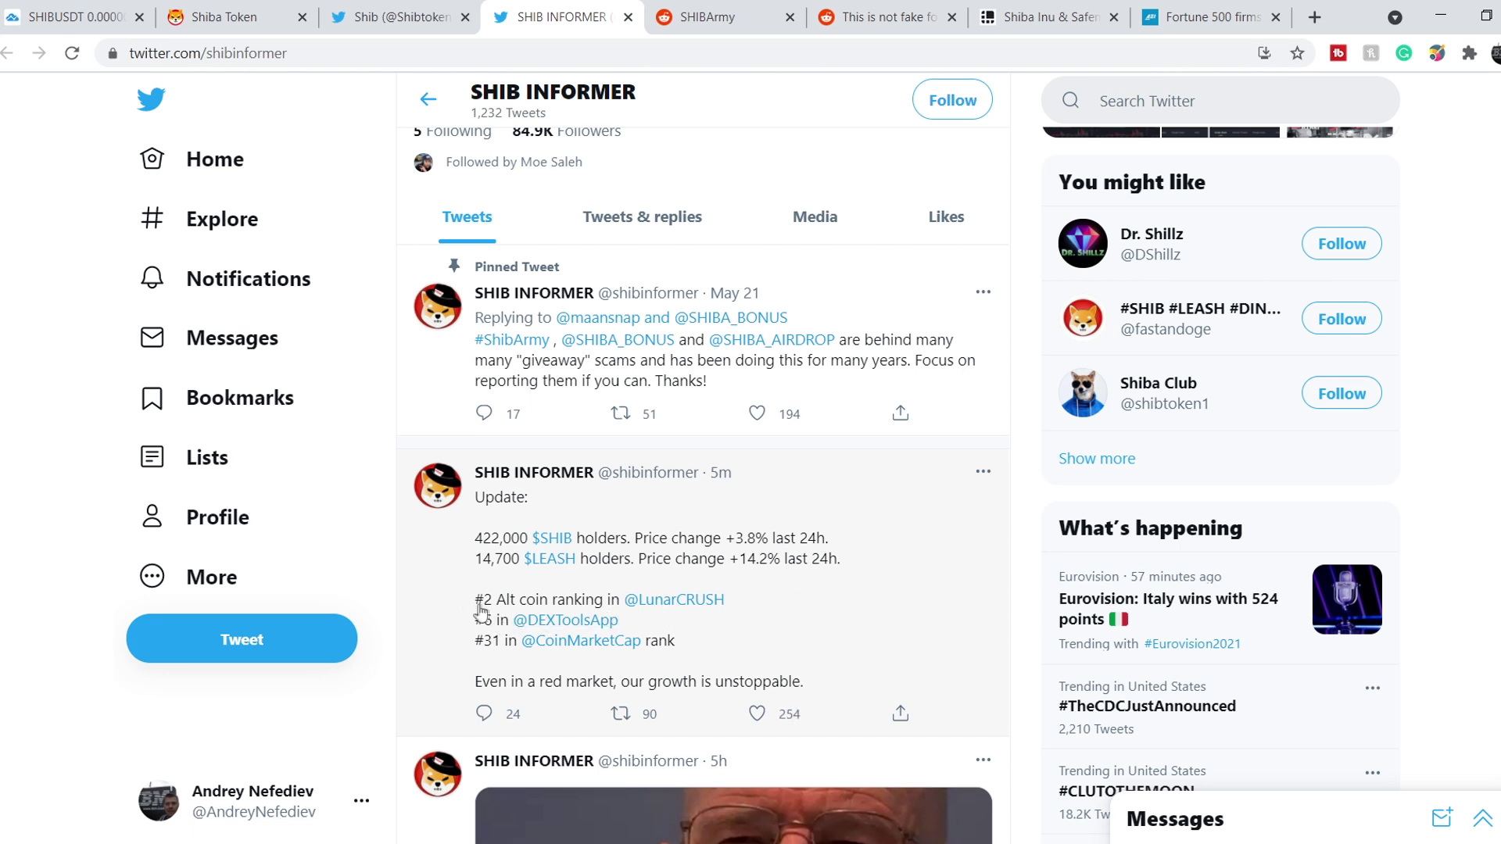
{"action": "mouse_move", "coordinate": [673, 599]}
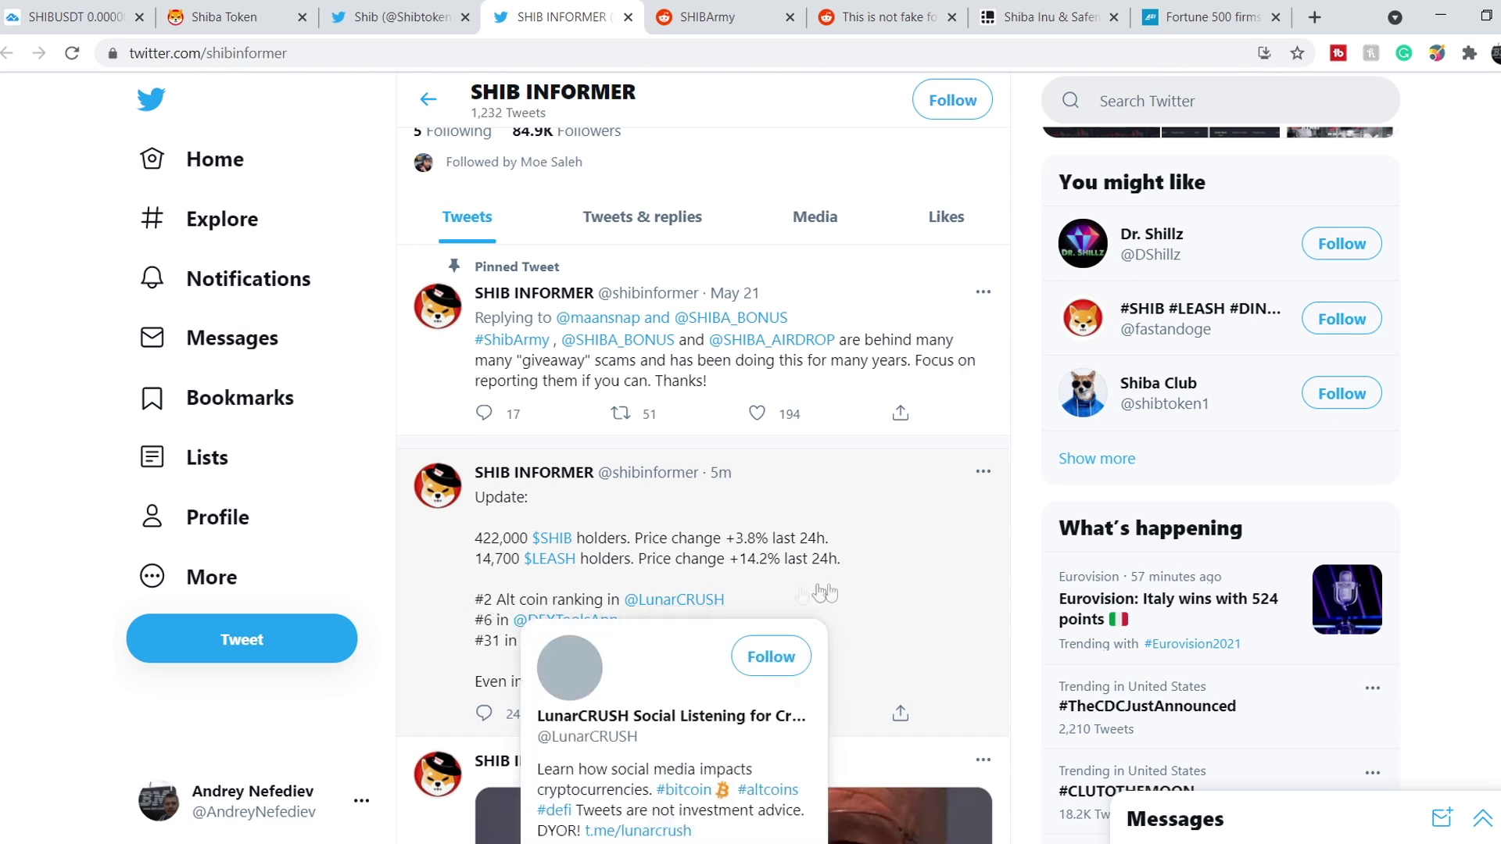
{"action": "scroll", "coordinate": [906, 599], "scroll_direction": "down", "scroll_amount": 1}
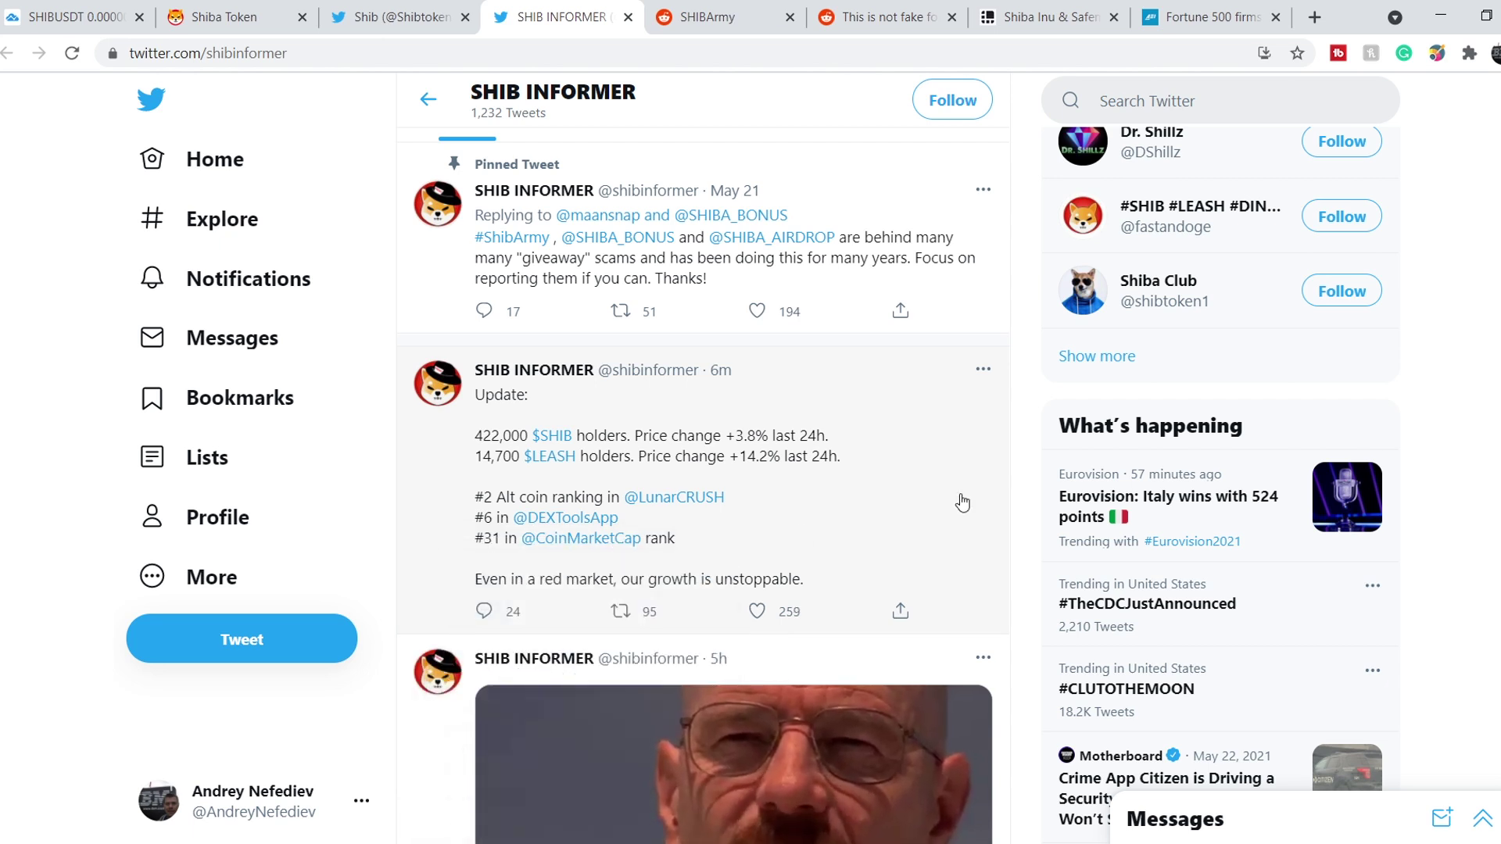
{"action": "scroll", "coordinate": [962, 502], "scroll_direction": "up", "scroll_amount": 1}
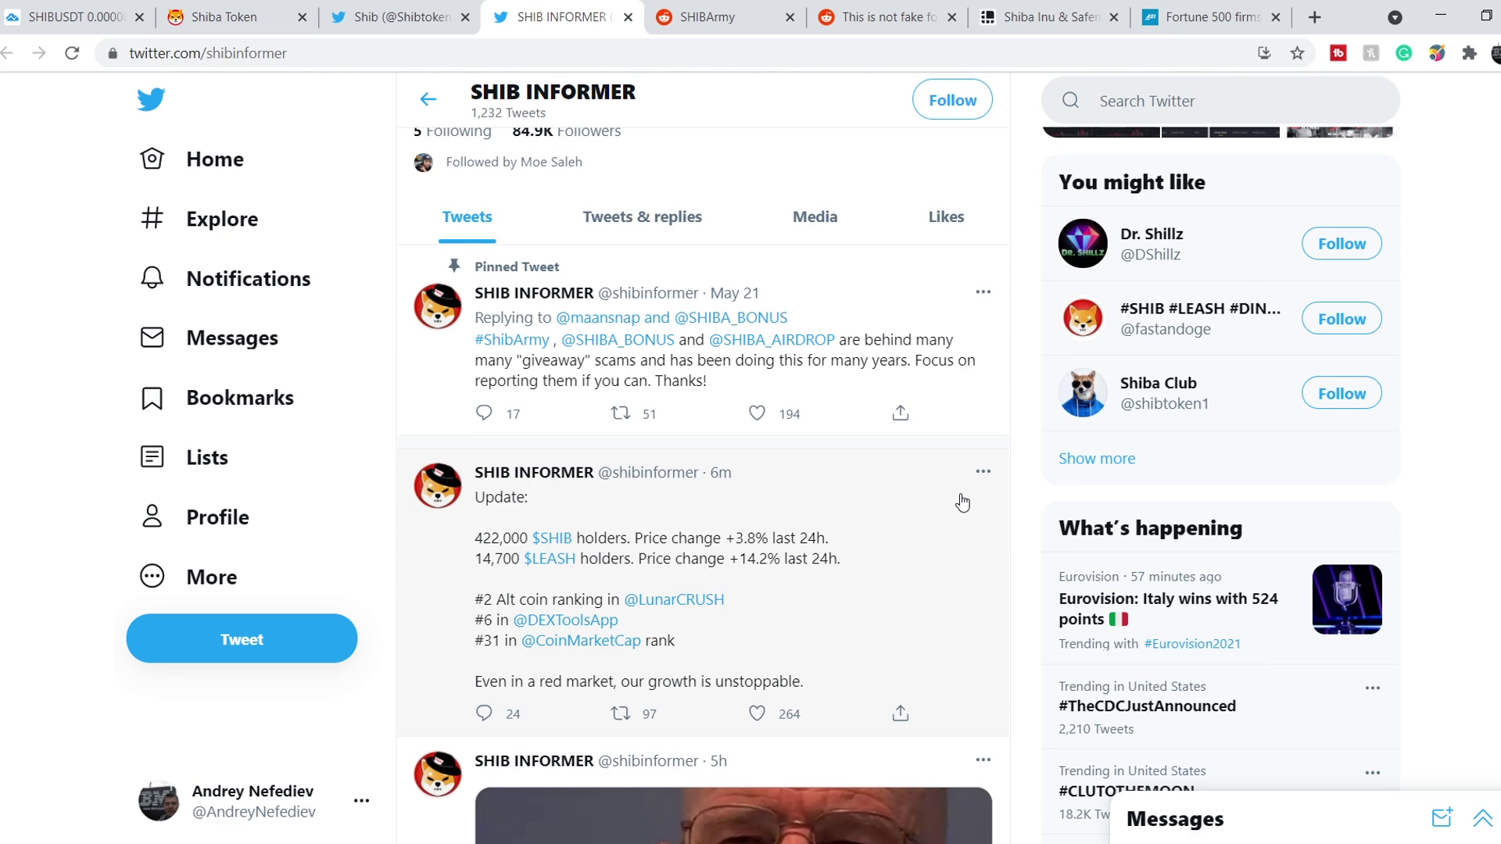
{"action": "left_click", "coordinate": [1015, 21]}
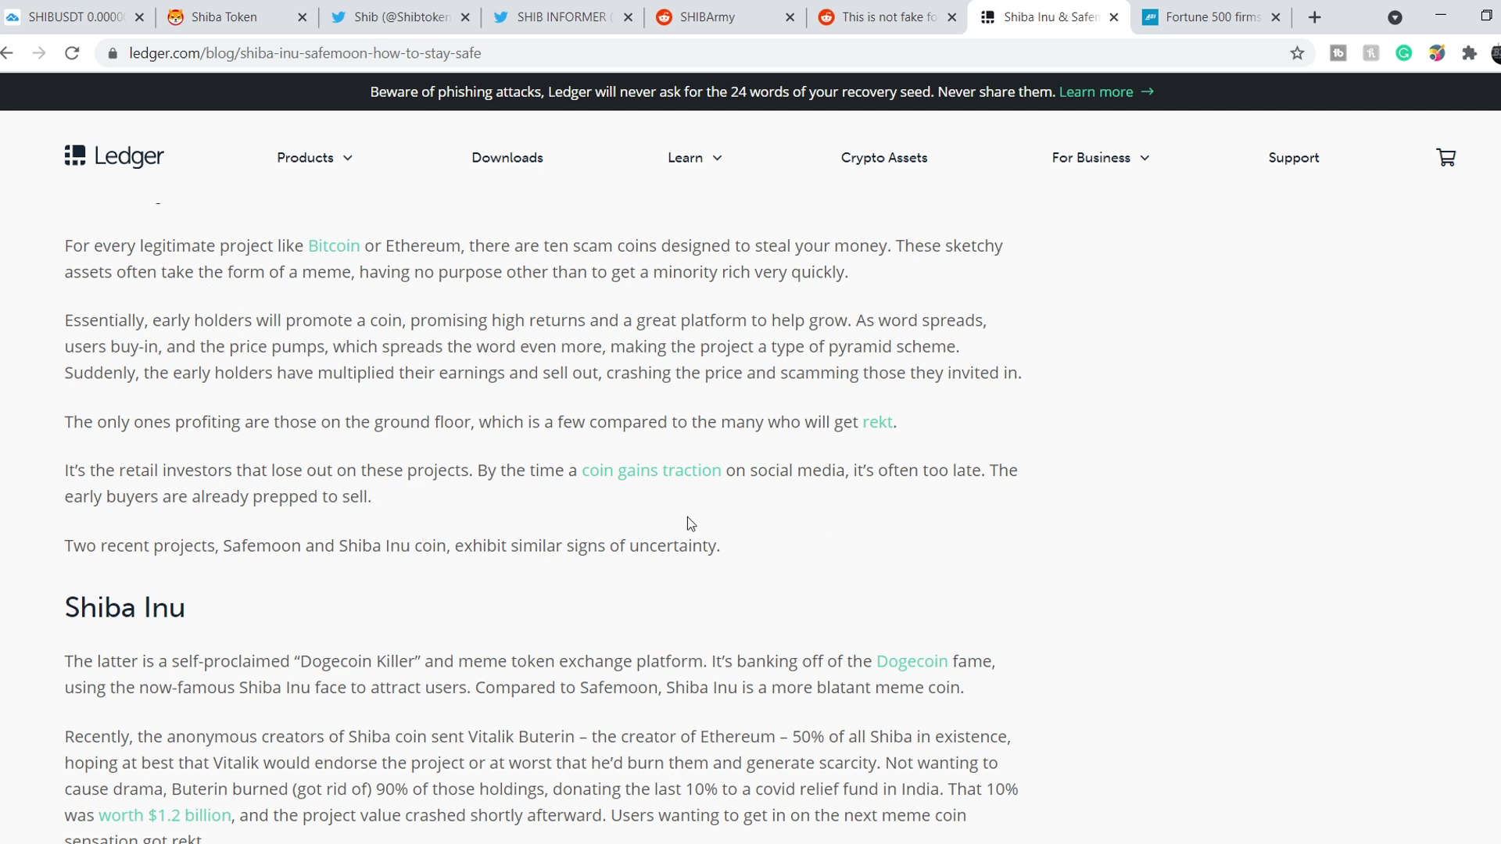
{"action": "scroll", "coordinate": [810, 543], "scroll_direction": "up", "scroll_amount": 8}
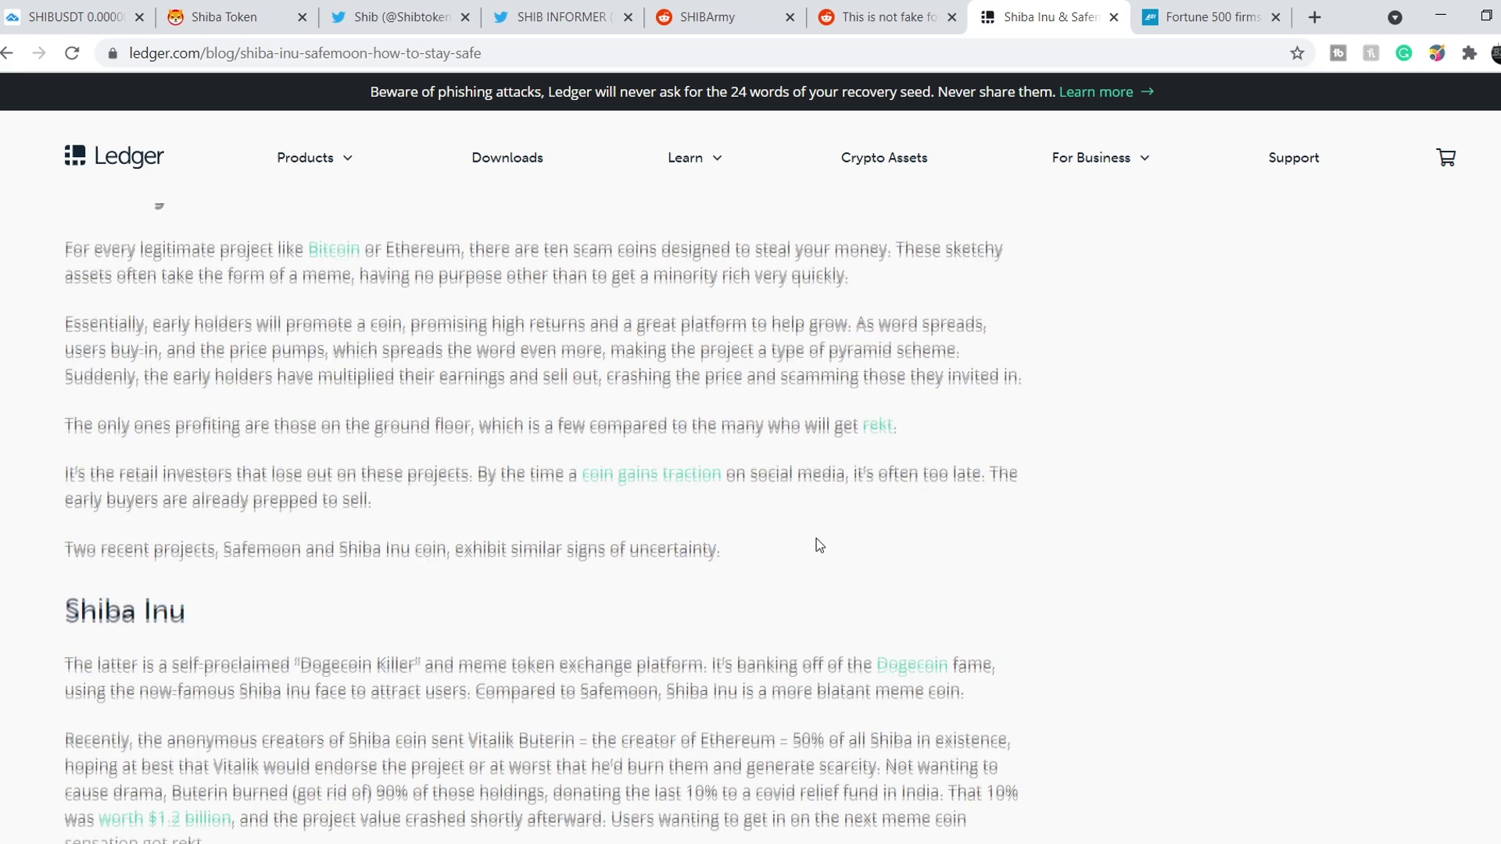
{"action": "scroll", "coordinate": [818, 542], "scroll_direction": "up", "scroll_amount": 2}
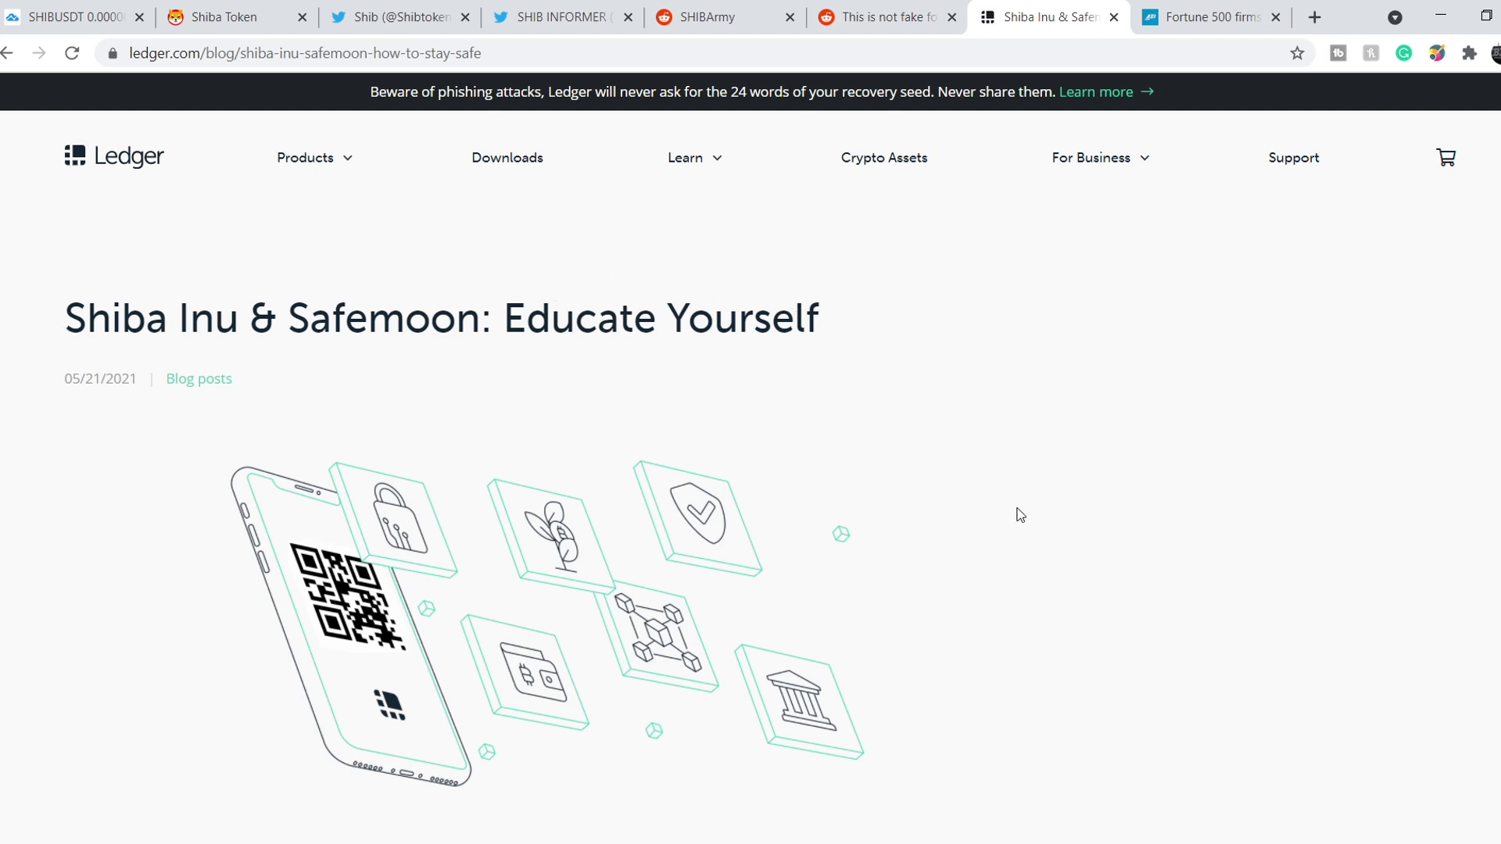
{"action": "scroll", "coordinate": [1018, 515], "scroll_direction": "down", "scroll_amount": 3}
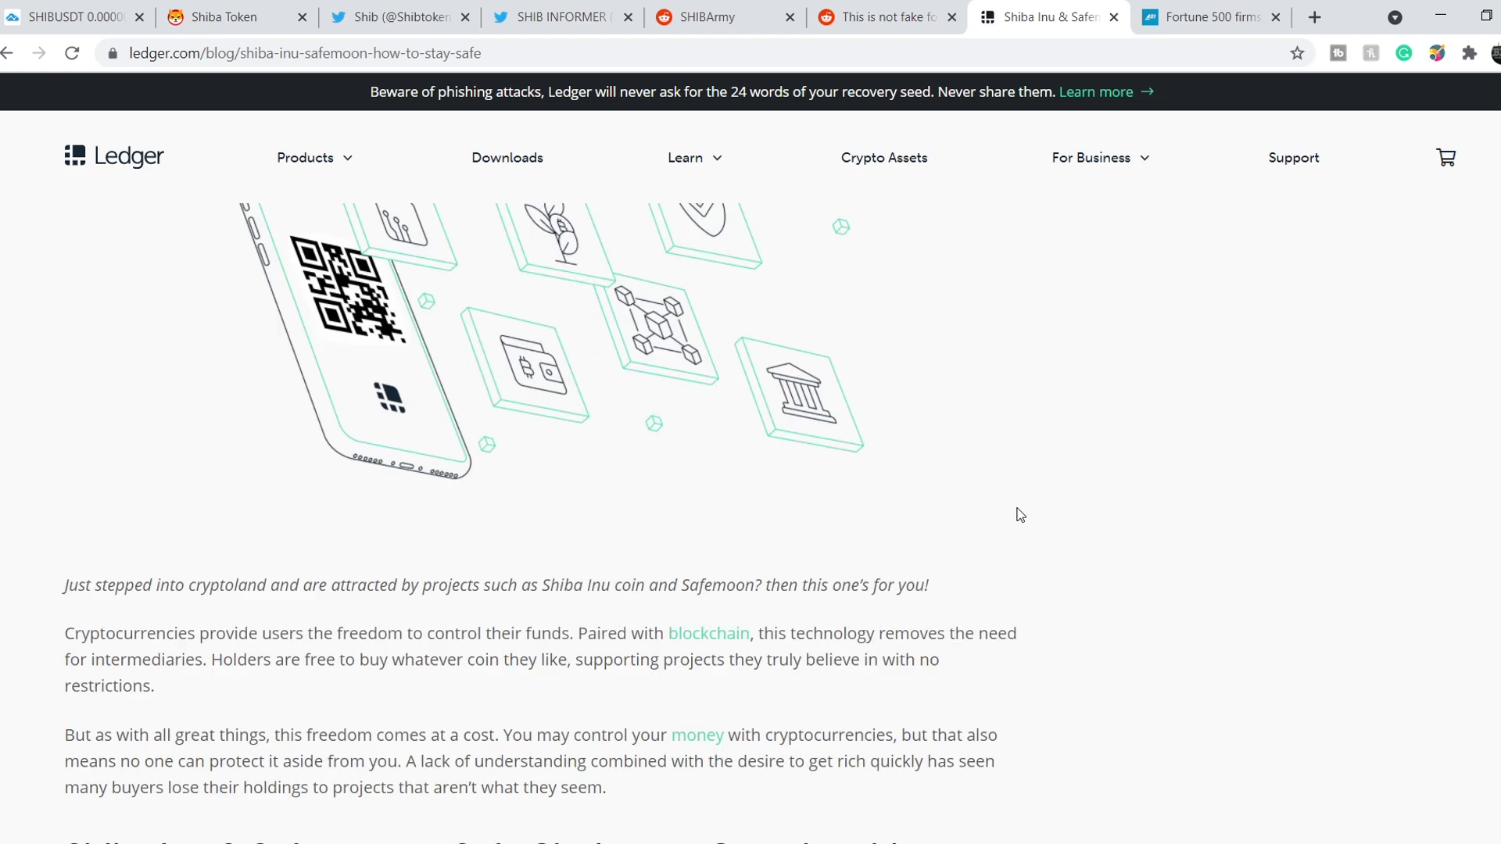
{"action": "scroll", "coordinate": [1019, 515], "scroll_direction": "down", "scroll_amount": 1}
{"action": "scroll", "coordinate": [1018, 515], "scroll_direction": "down", "scroll_amount": 2}
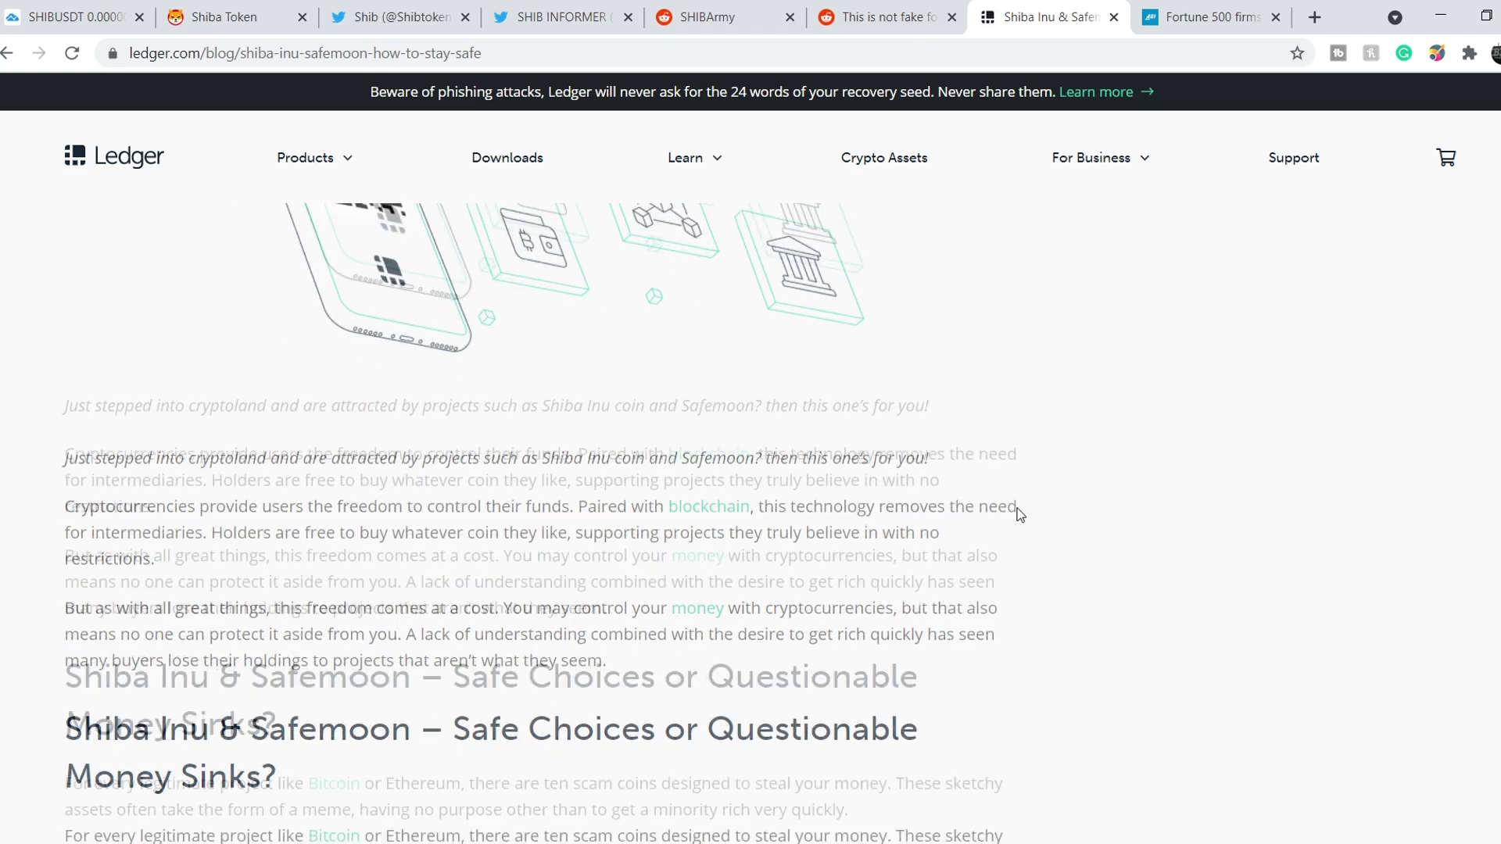
{"action": "scroll", "coordinate": [1018, 514], "scroll_direction": "down", "scroll_amount": 3}
{"action": "scroll", "coordinate": [1019, 515], "scroll_direction": "down", "scroll_amount": 2}
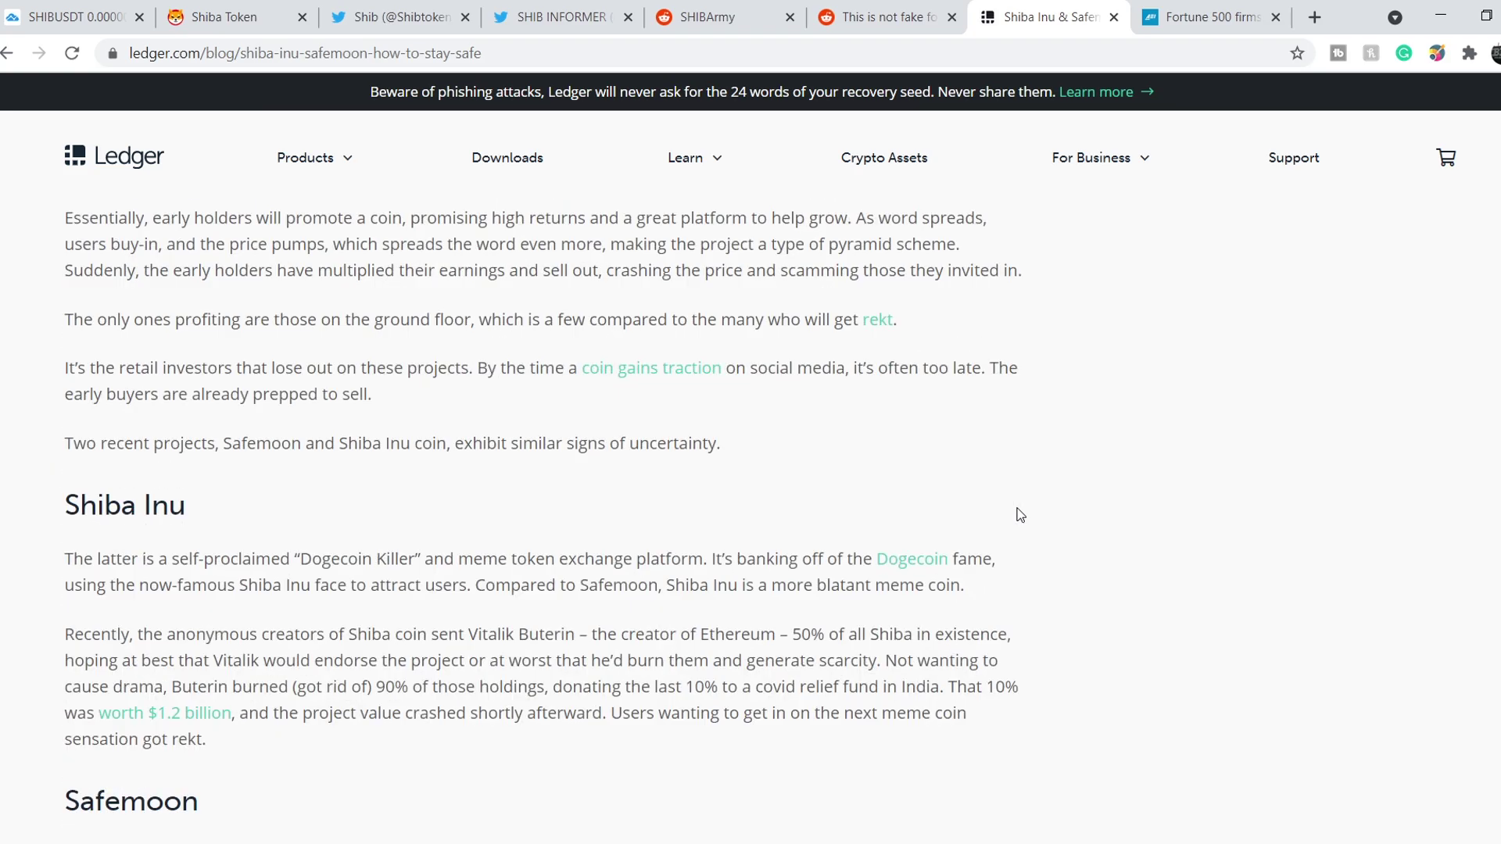
{"action": "scroll", "coordinate": [1017, 515], "scroll_direction": "down", "scroll_amount": 2}
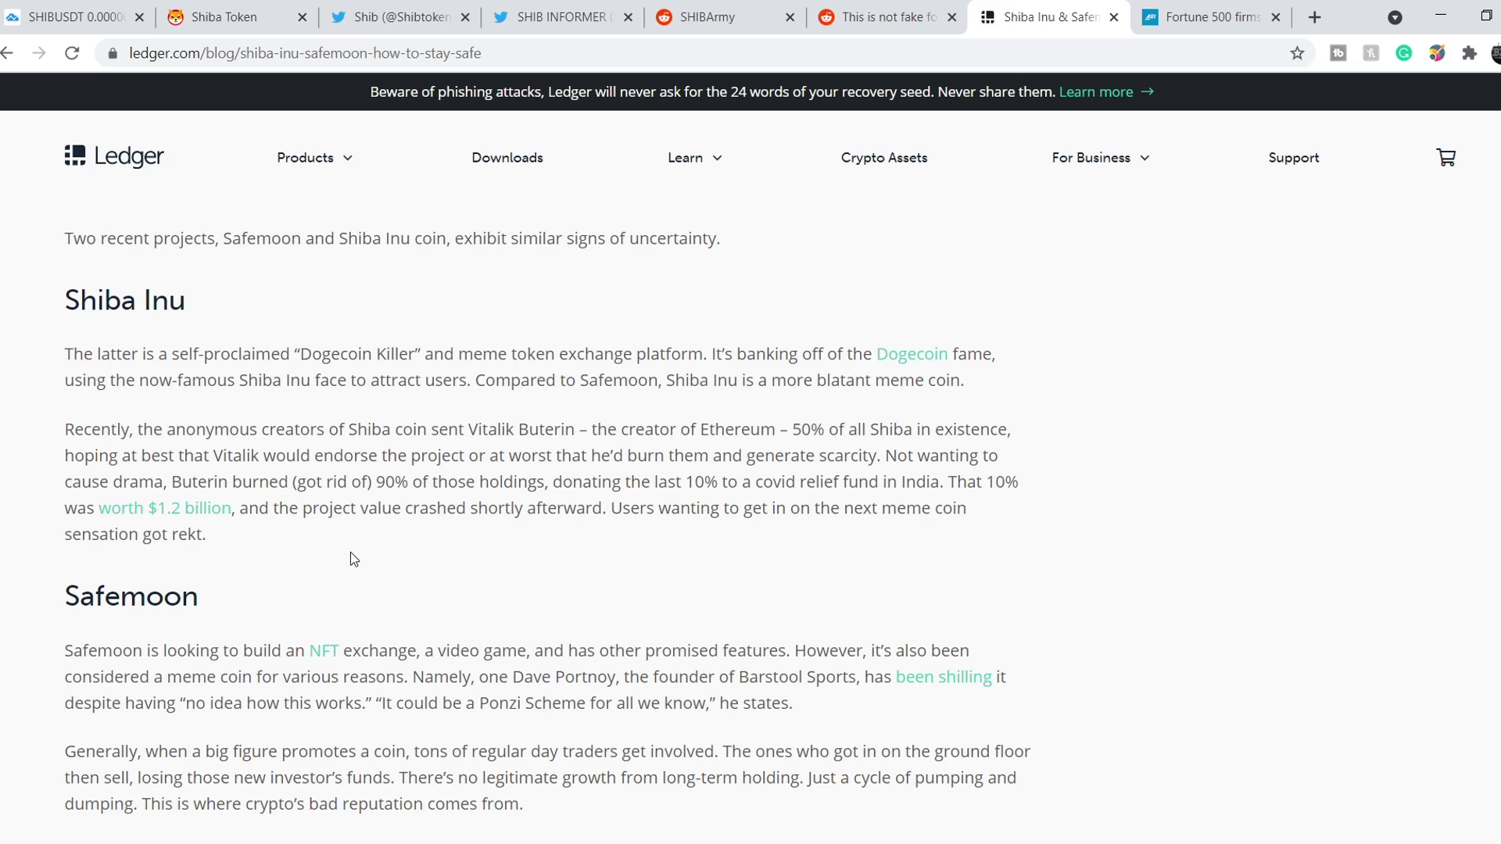
{"action": "scroll", "coordinate": [351, 552], "scroll_direction": "down", "scroll_amount": 3}
{"action": "scroll", "coordinate": [750, 566], "scroll_direction": "down", "scroll_amount": 2}
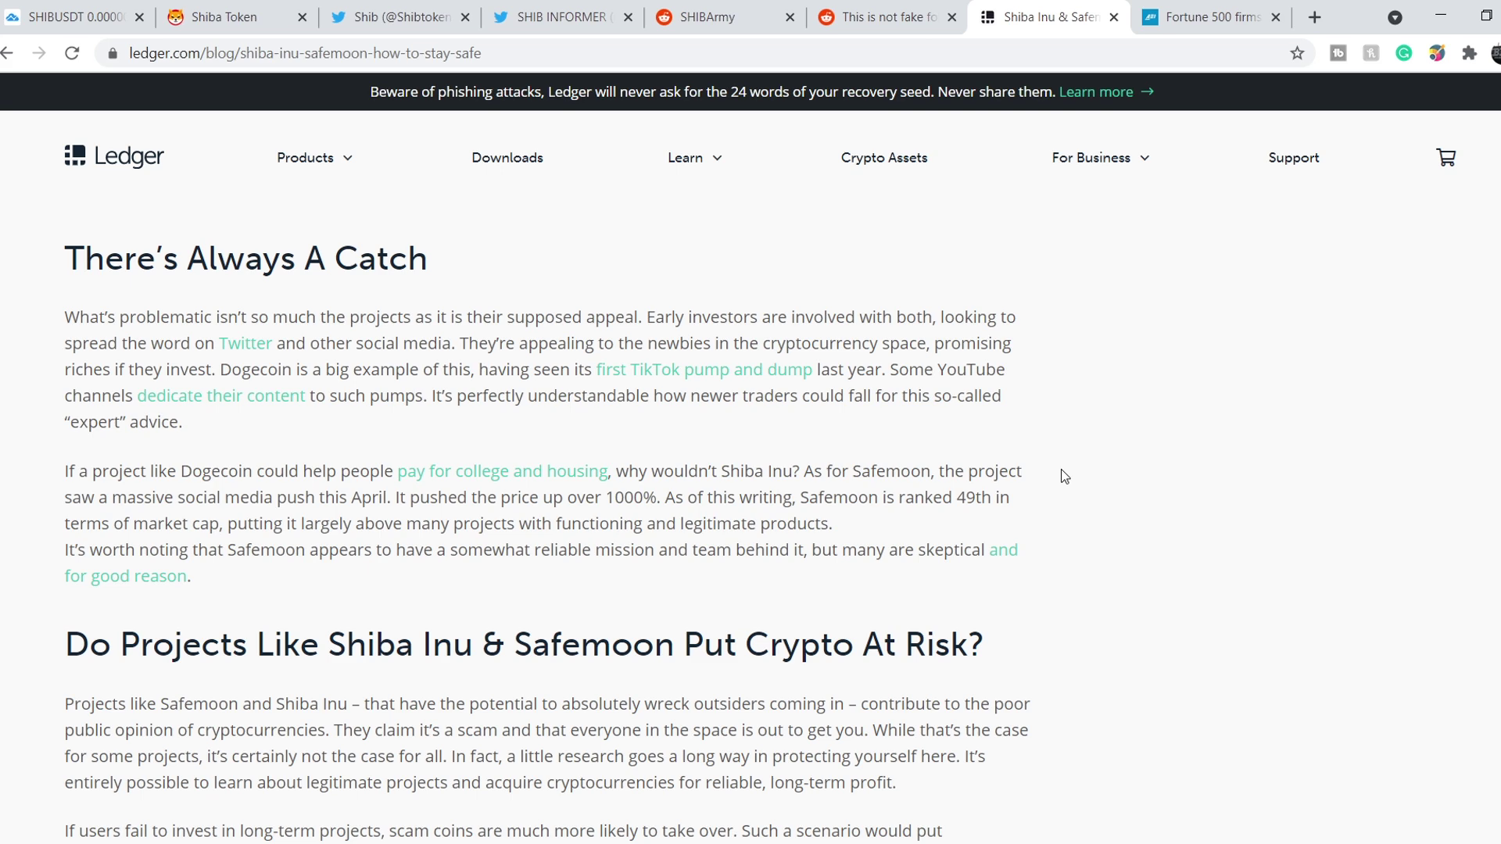
{"action": "scroll", "coordinate": [1060, 469], "scroll_direction": "down", "scroll_amount": 3}
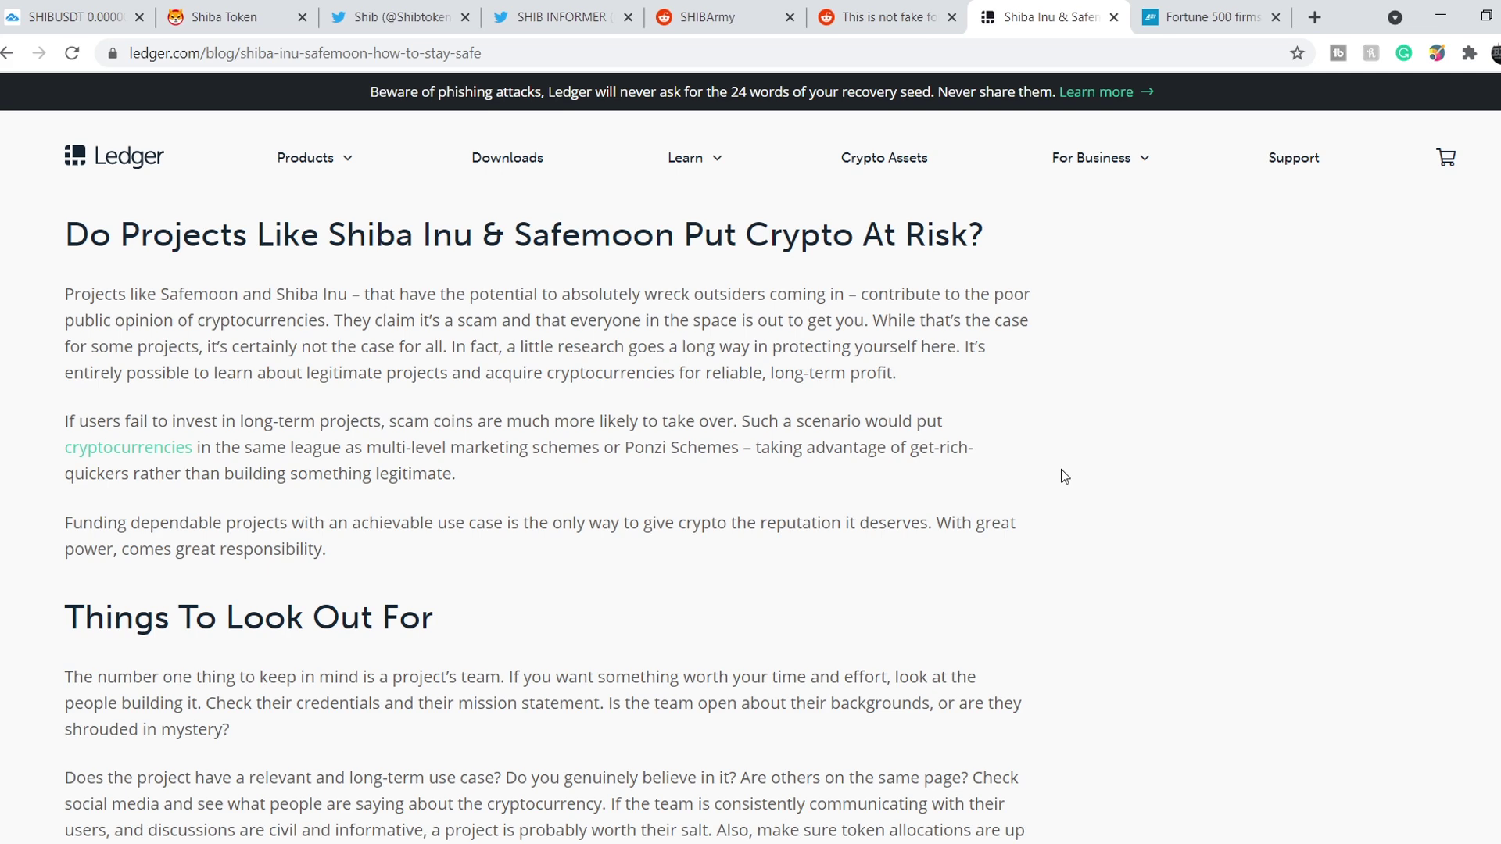
Switch to Mark J. Perry's AEI article on Fortune 500 firms, 1955 versus 2015
{"action": "left_click", "coordinate": [1207, 19]}
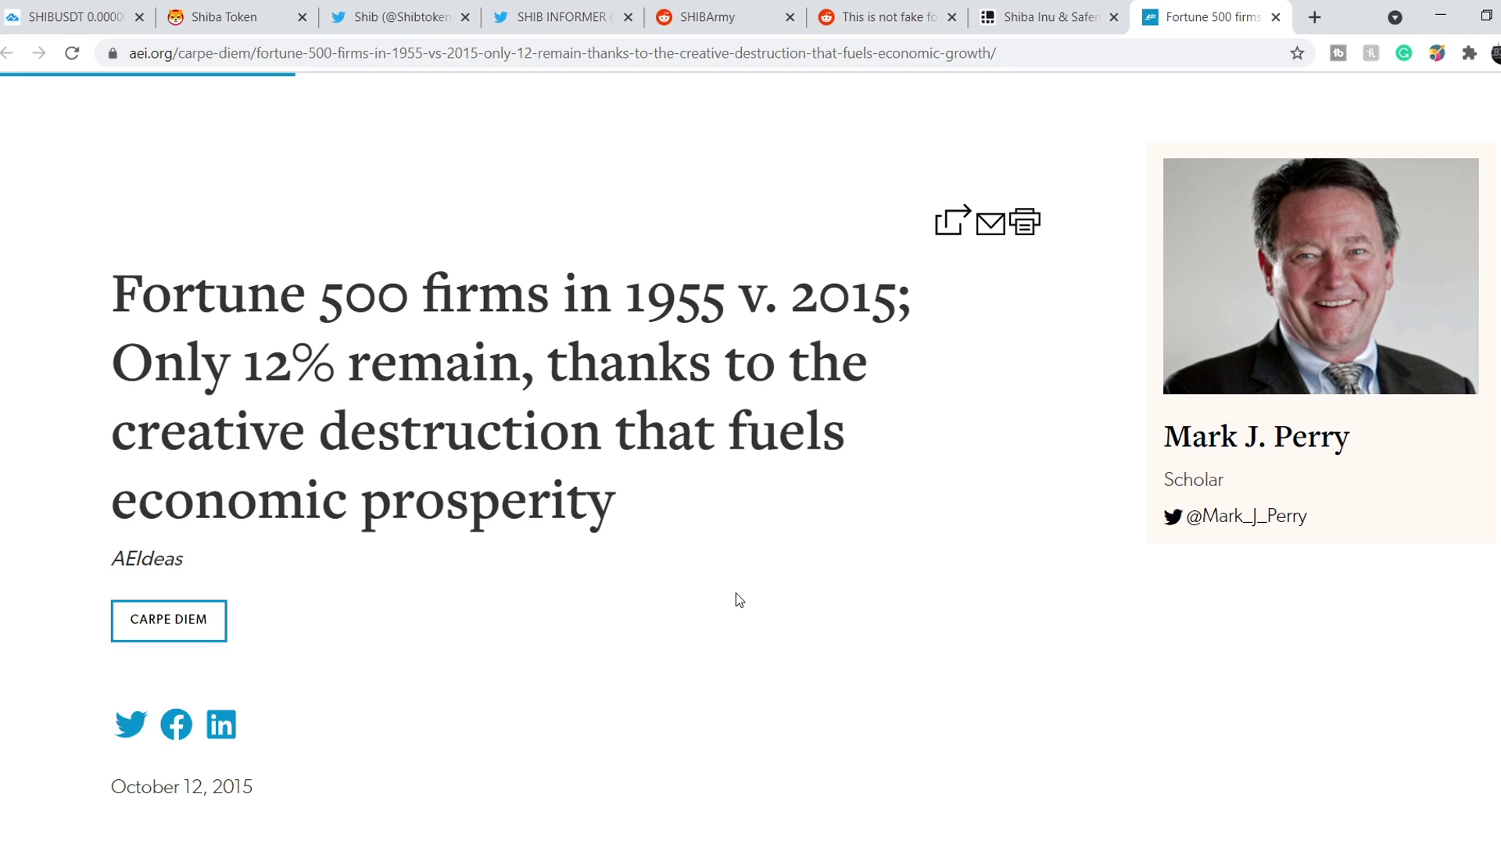
Return to the TradingView SHIB/USDT 4-hour chart with Elliott wave and Fibonacci drawings
{"action": "left_click", "coordinate": [61, 18]}
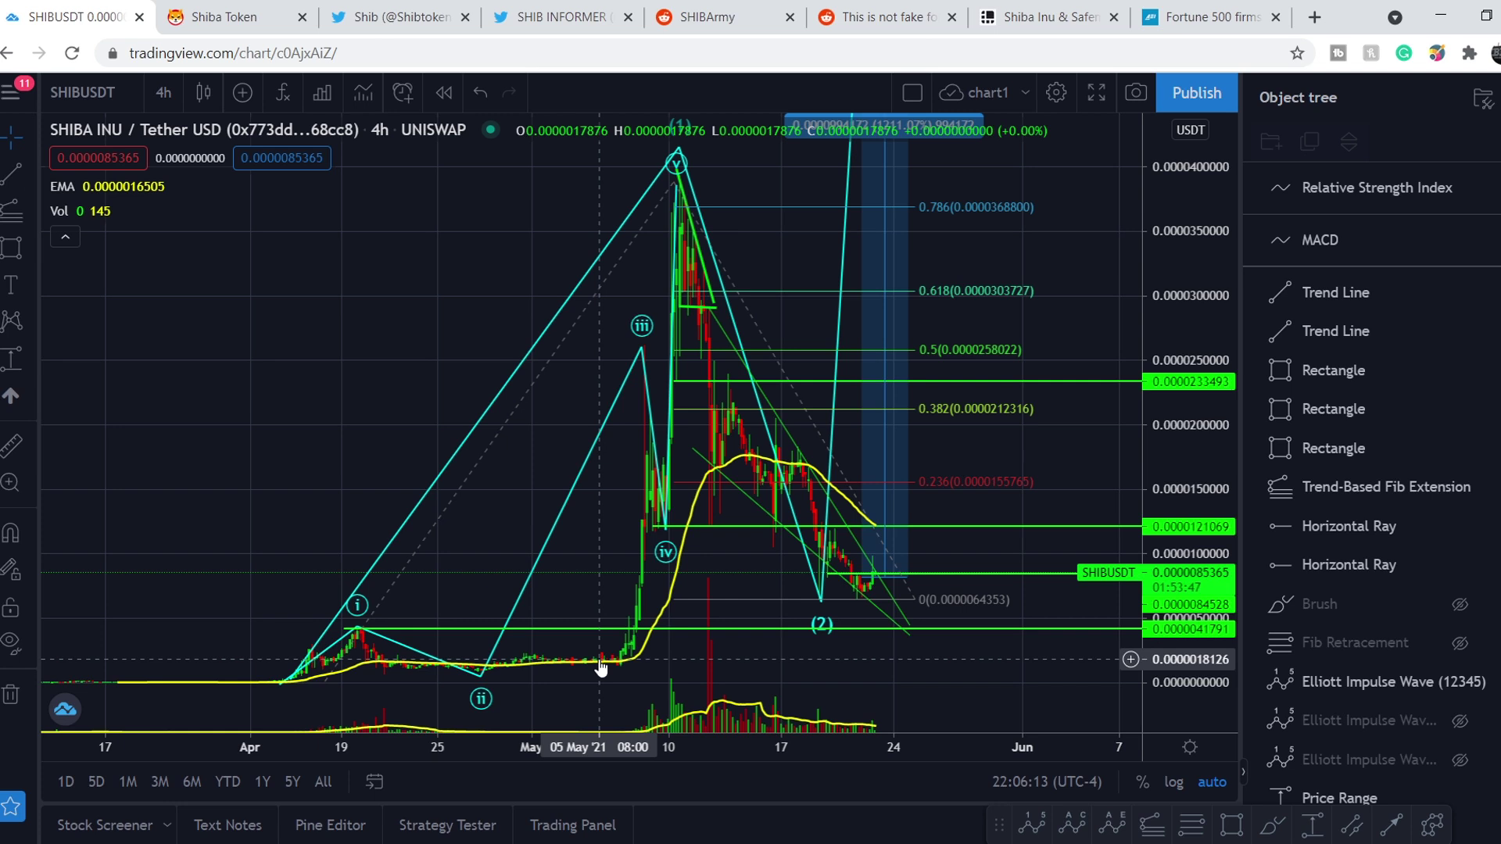
{"action": "left_click", "coordinate": [86, 96]}
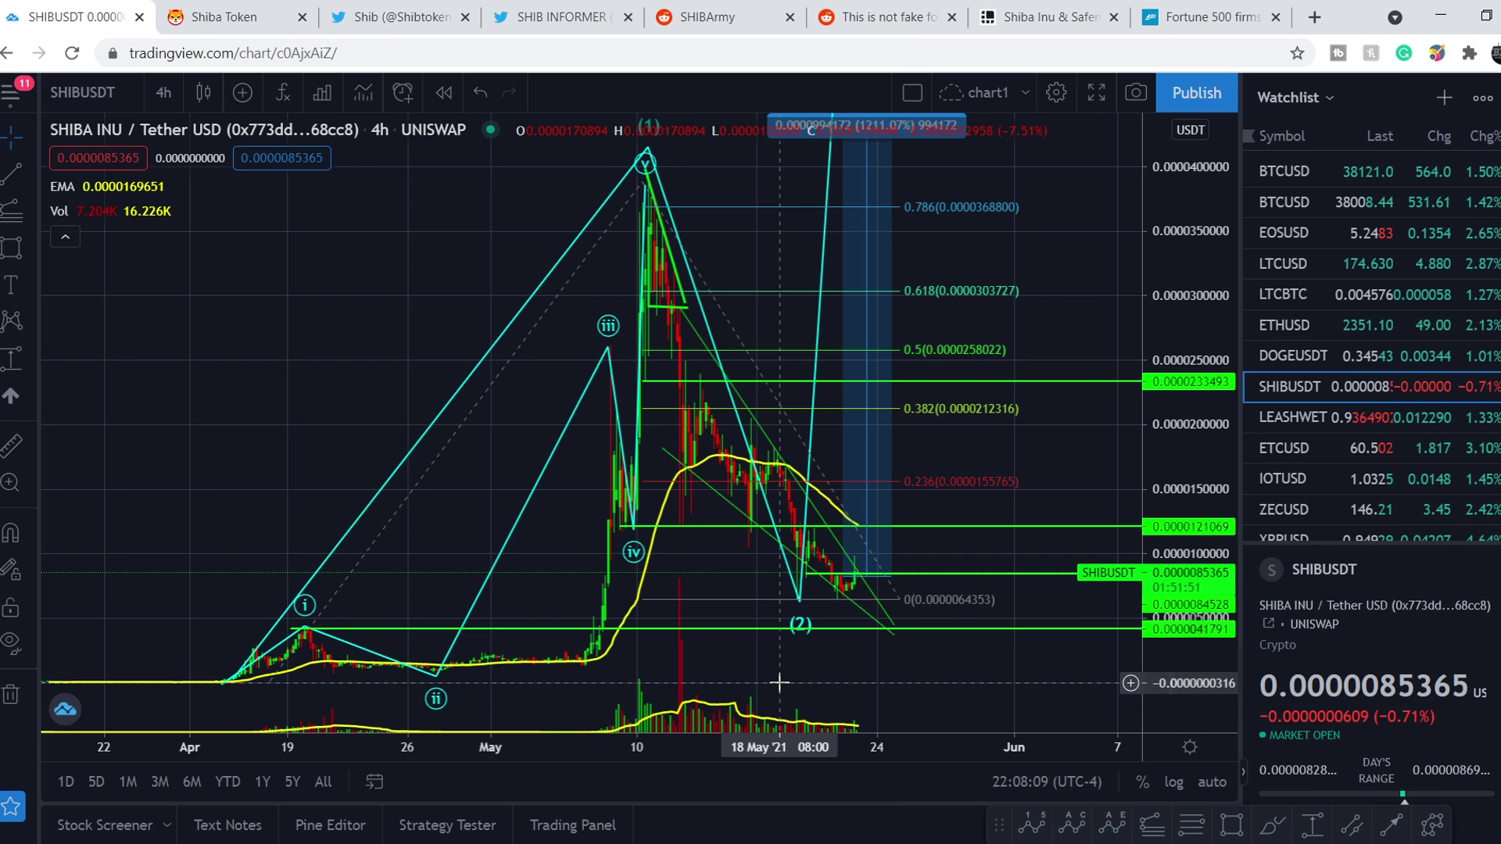
{"action": "scroll", "coordinate": [1210, 714], "scroll_direction": "up", "scroll_amount": 2}
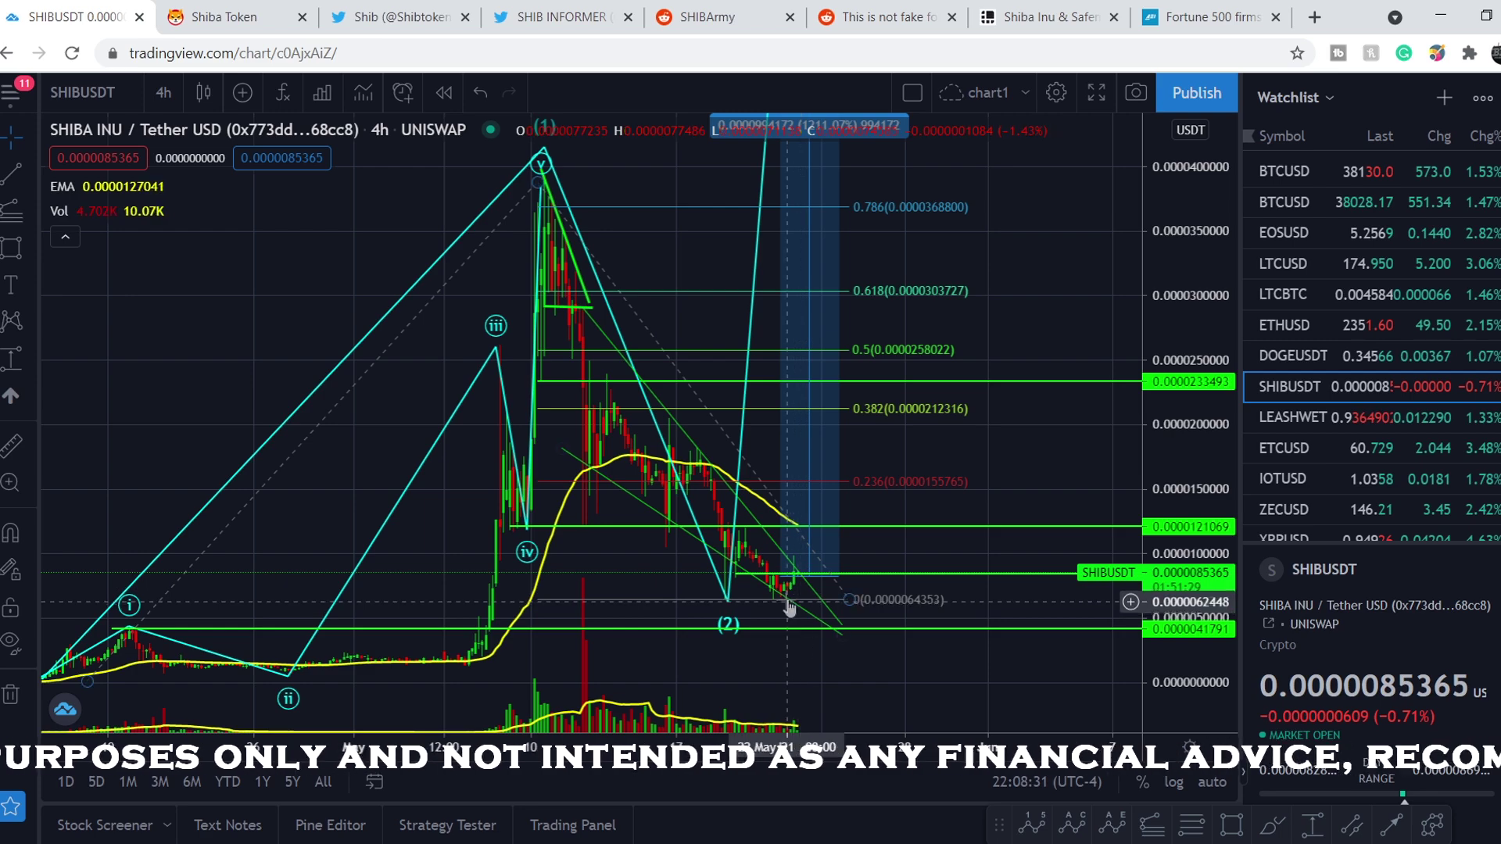
{"action": "scroll", "coordinate": [774, 604], "scroll_direction": "up", "scroll_amount": 2}
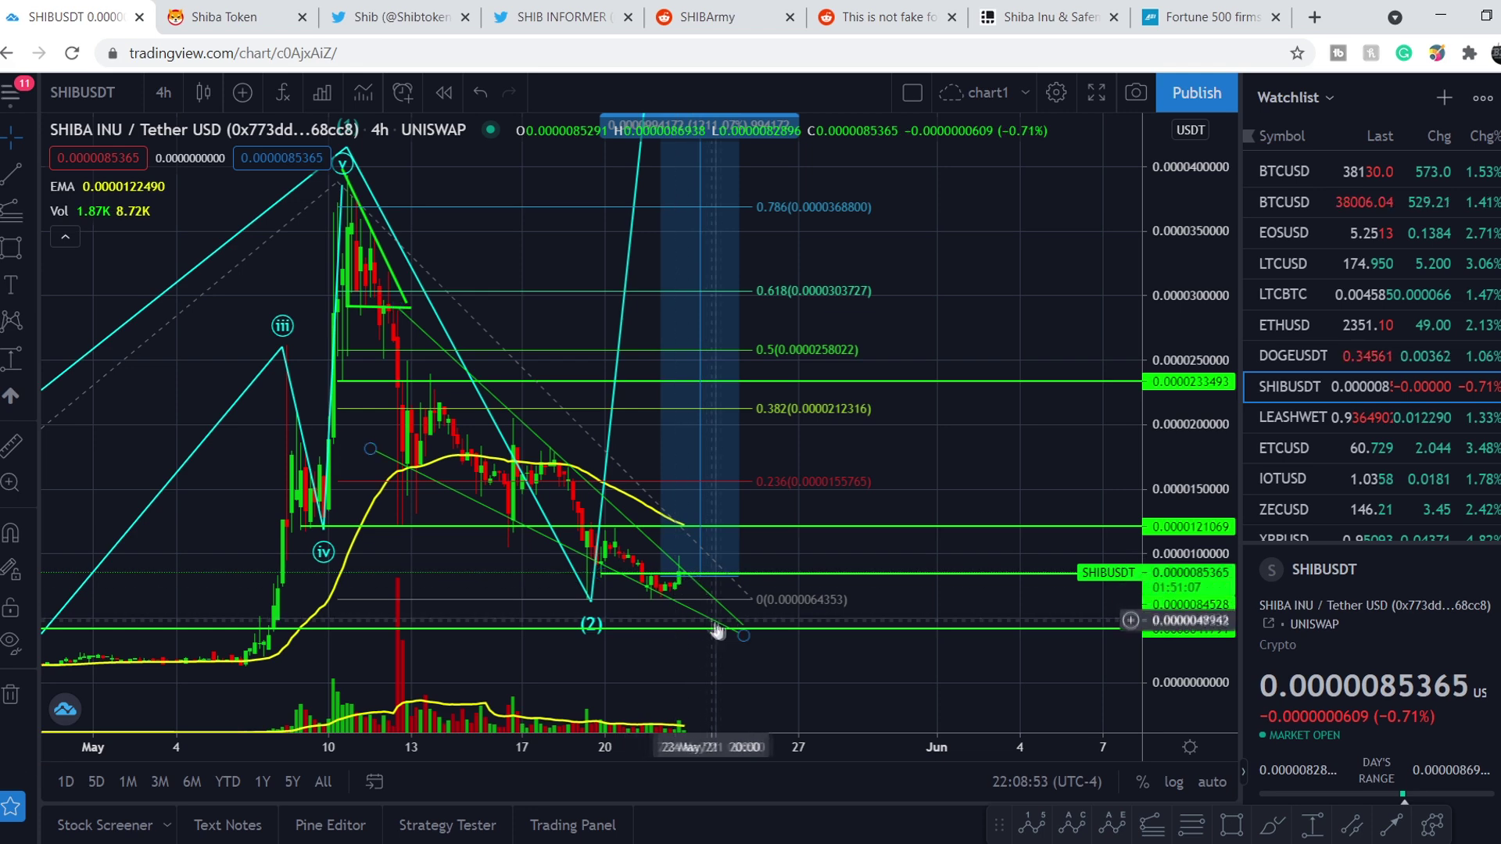
{"action": "scroll", "coordinate": [446, 622], "scroll_direction": "down", "scroll_amount": 2}
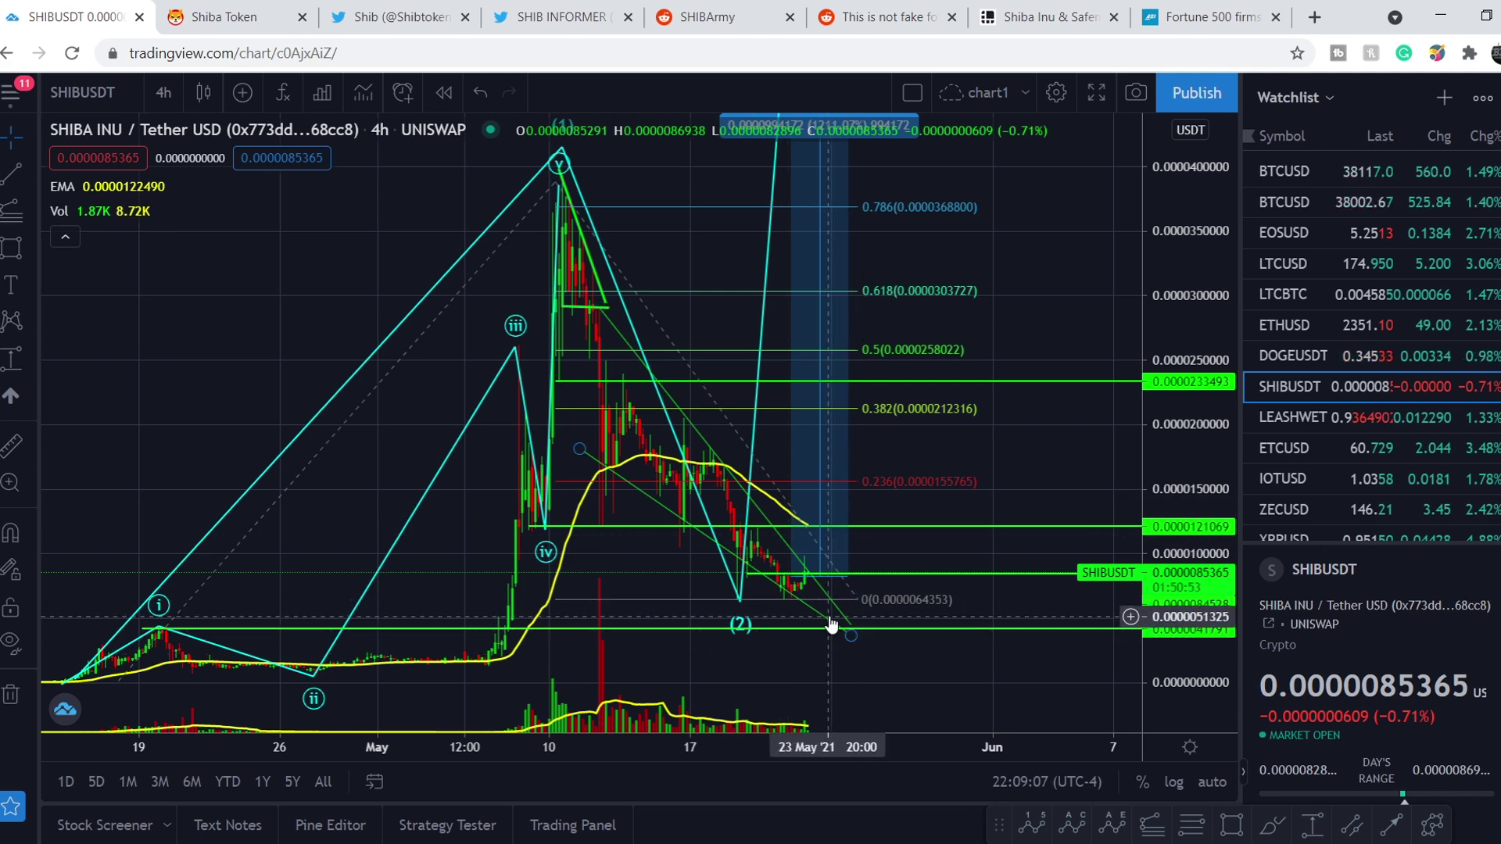
Pan the SHIB/USDT chart to the recent wave (2) low and late-May trendlines
{"action": "left_click_drag", "start_coordinate": [834, 586], "coordinate": [634, 583]}
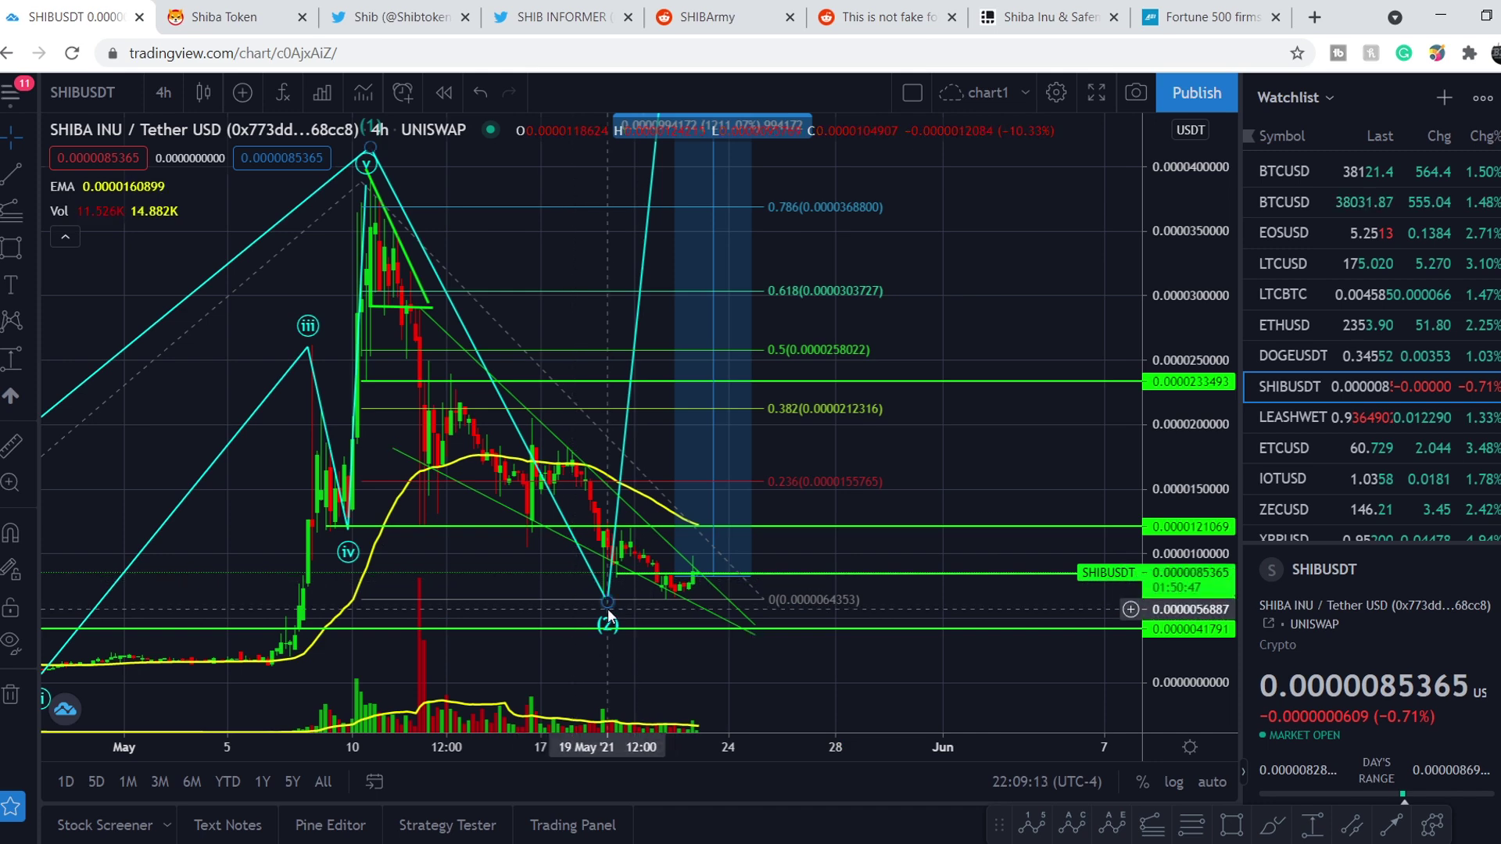
{"action": "scroll", "coordinate": [608, 609], "scroll_direction": "up", "scroll_amount": 2}
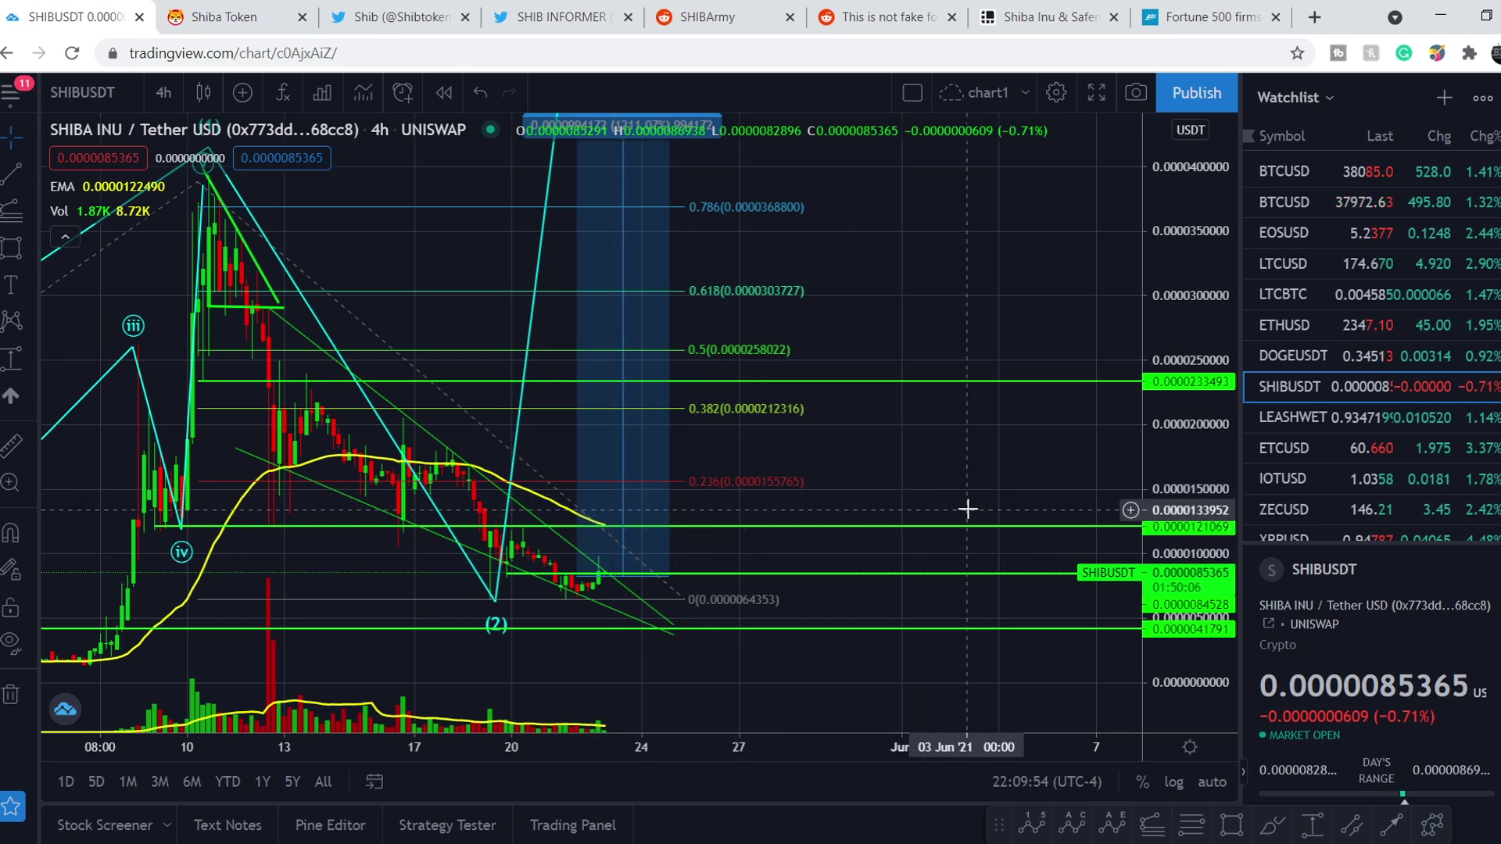
{"action": "scroll", "coordinate": [967, 508], "scroll_direction": "down", "scroll_amount": 3}
{"action": "scroll", "coordinate": [995, 509], "scroll_direction": "down", "scroll_amount": 3}
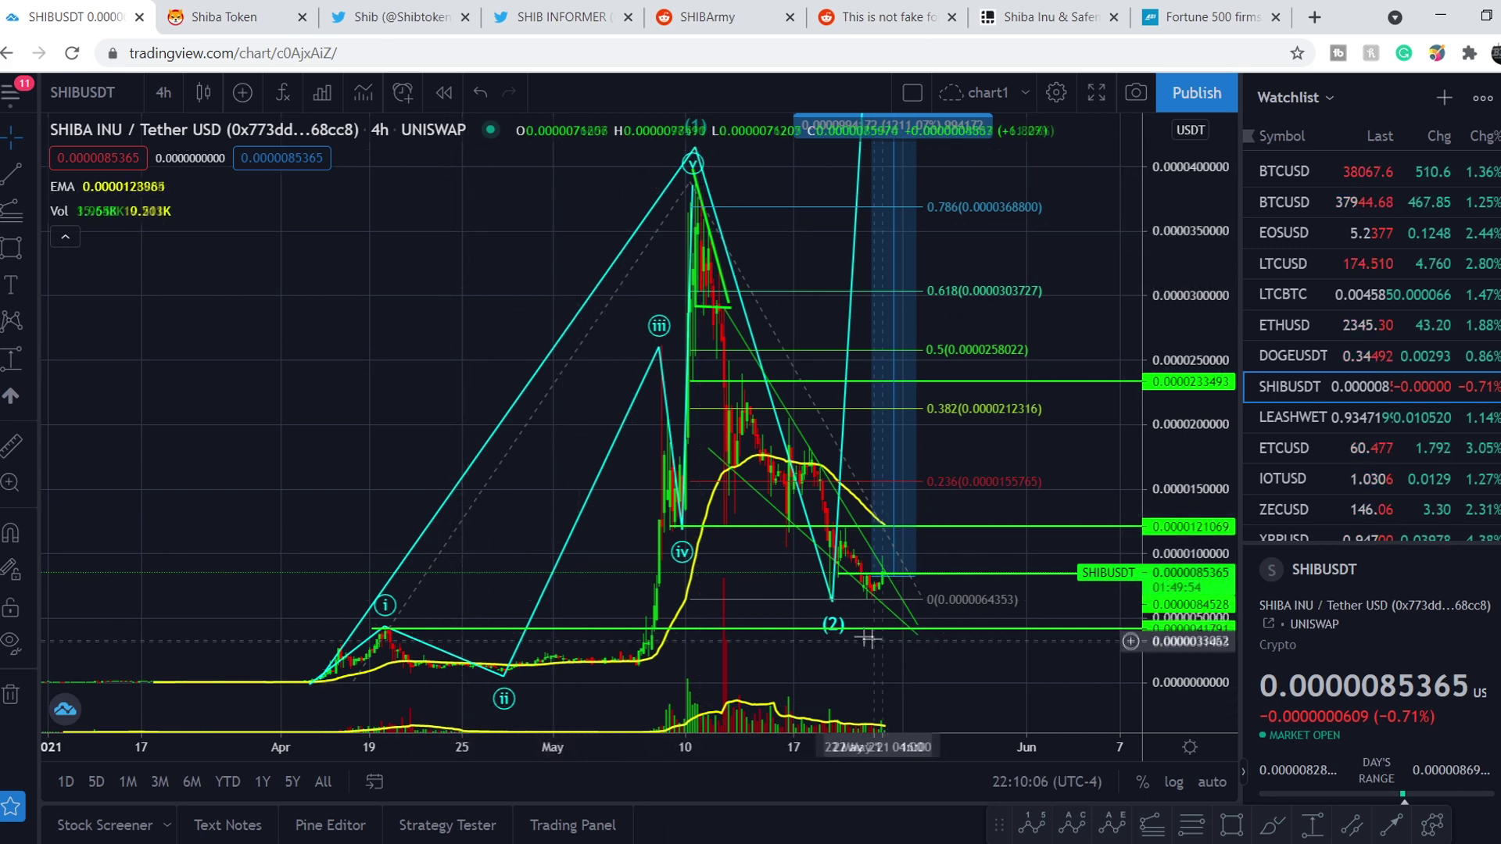
Rescale the price axis to show waves (3)–(5) and the 2.618 target near 0.0001078
{"action": "mouse_move", "coordinate": [1199, 176]}
{"action": "left_mouse_down"}
{"action": "mouse_move", "coordinate": [1083, 423]}
{"action": "mouse_move", "coordinate": [1042, 661]}
{"action": "left_mouse_up"}
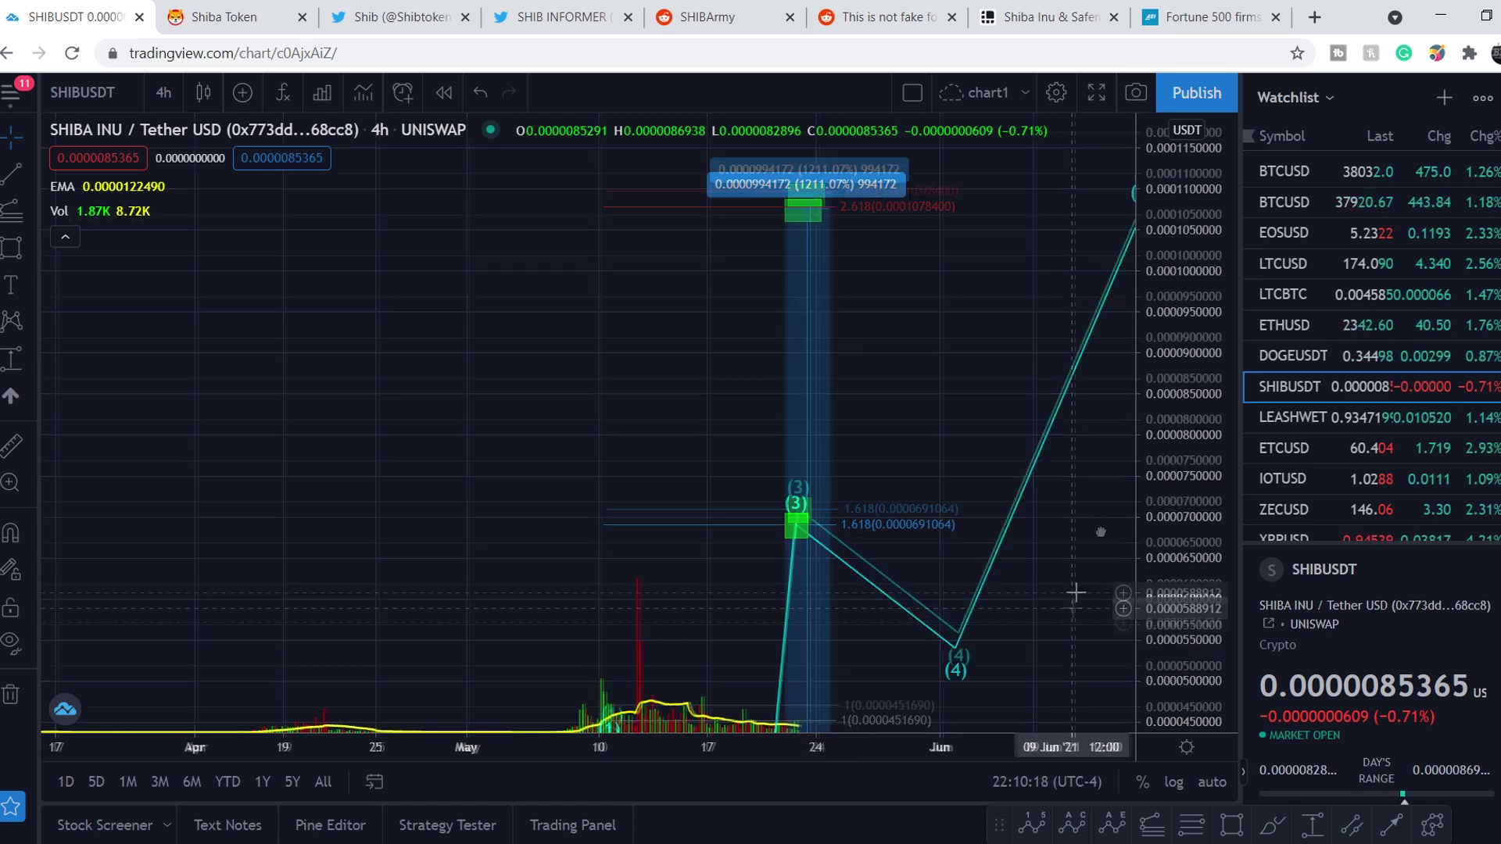
{"action": "key", "text": "alt+r"}
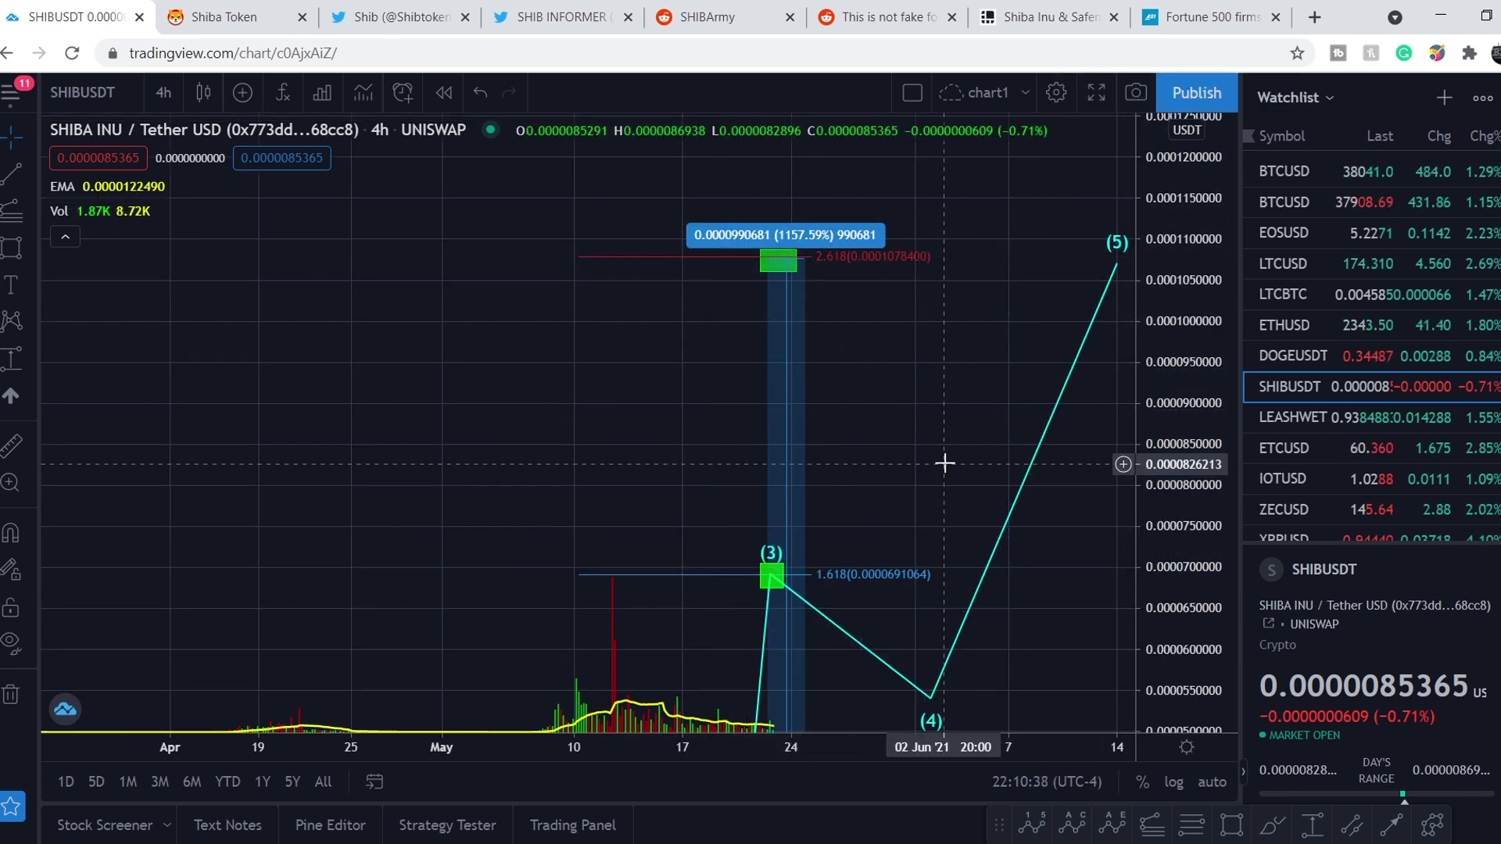
{"action": "scroll", "coordinate": [1053, 628], "scroll_direction": "down", "scroll_amount": 2}
{"action": "scroll", "coordinate": [1053, 628], "scroll_direction": "up", "scroll_amount": 2}
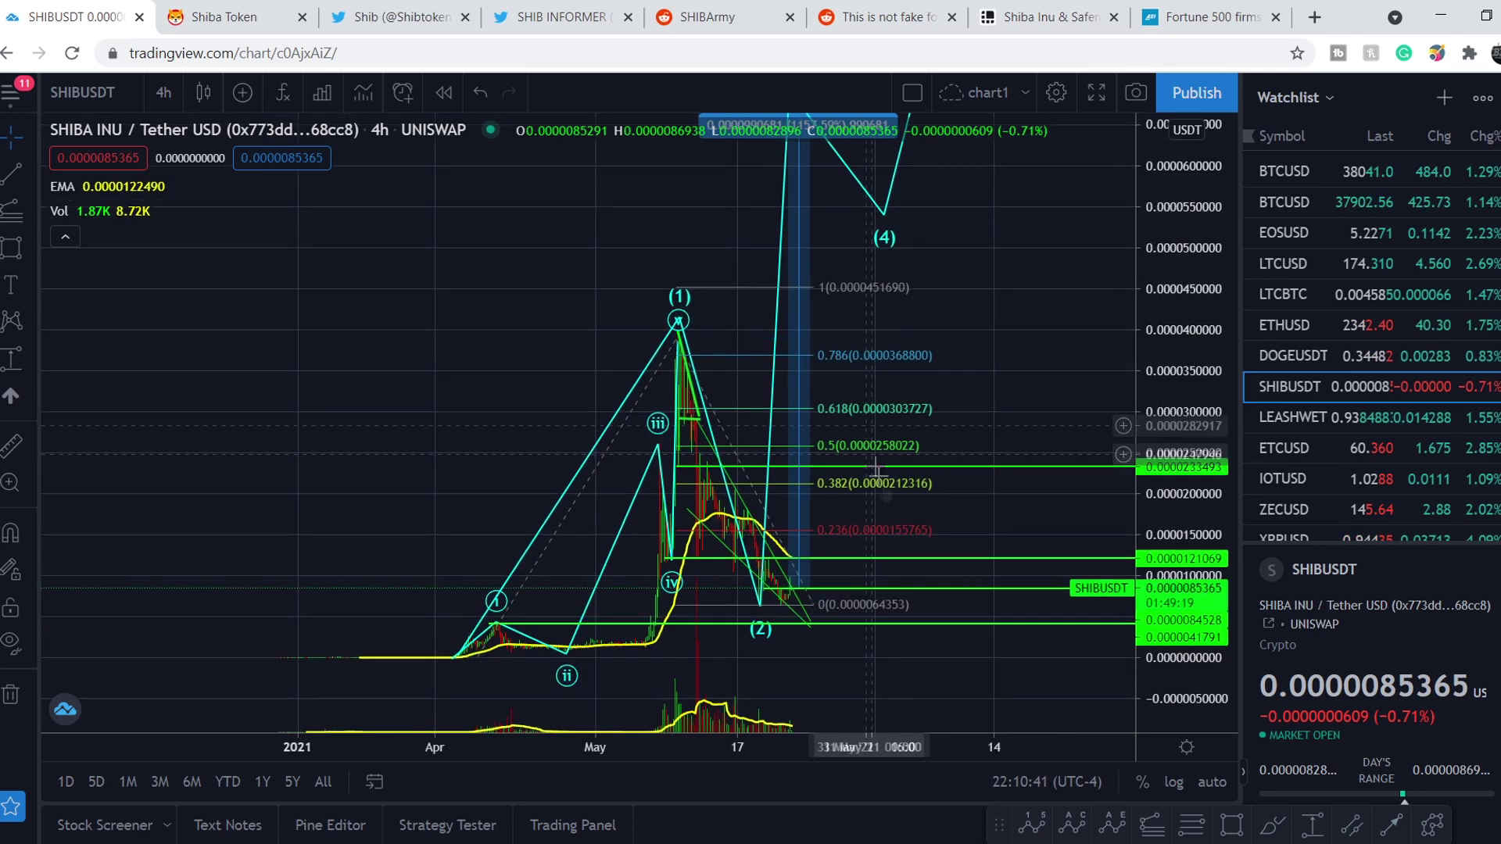
{"action": "scroll", "coordinate": [763, 610], "scroll_direction": "up", "scroll_amount": 1}
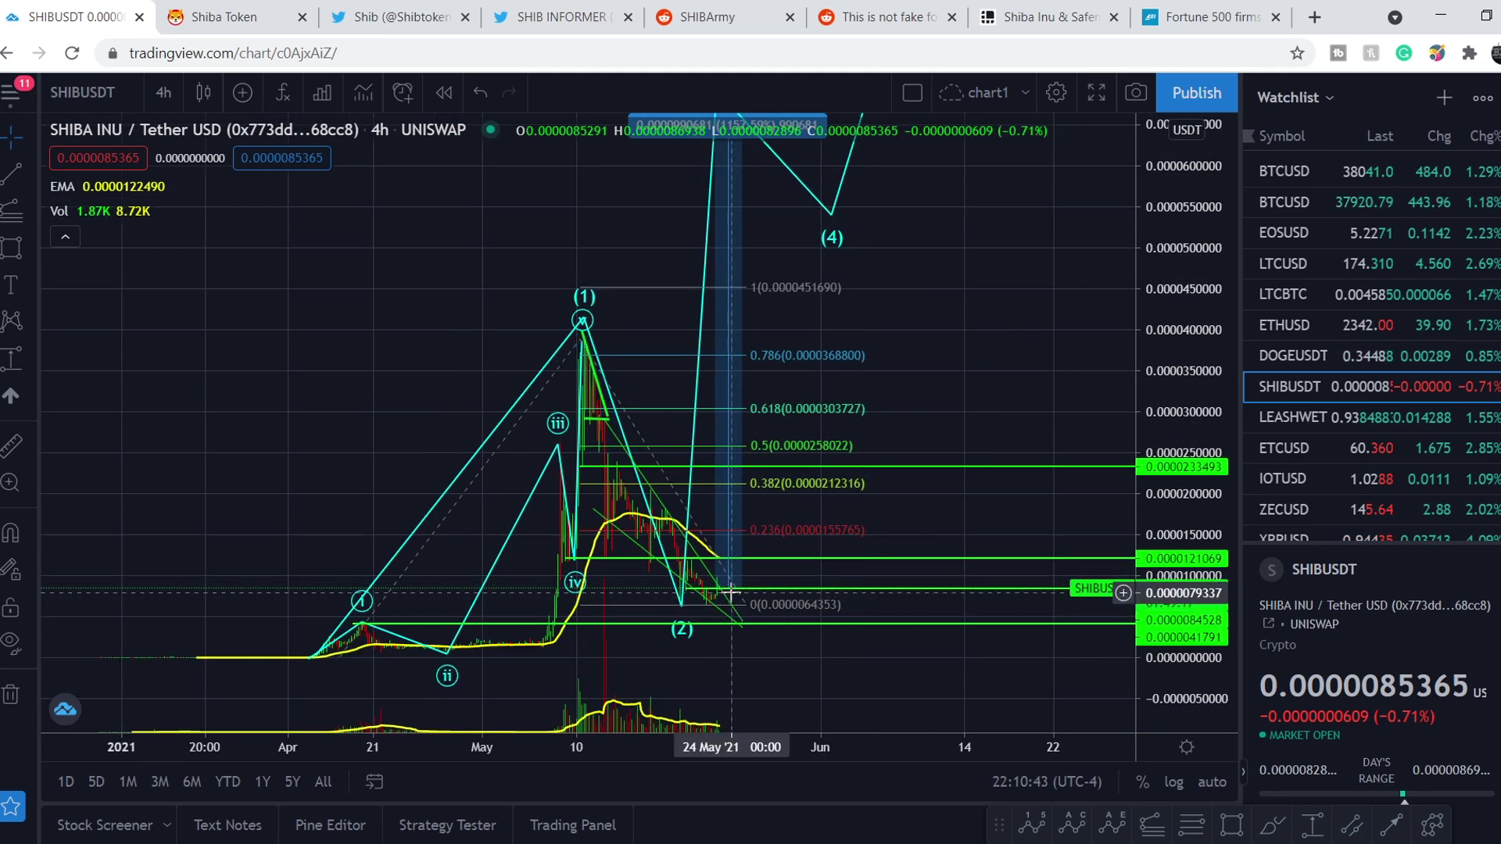
{"action": "scroll", "coordinate": [721, 608], "scroll_direction": "up", "scroll_amount": 1}
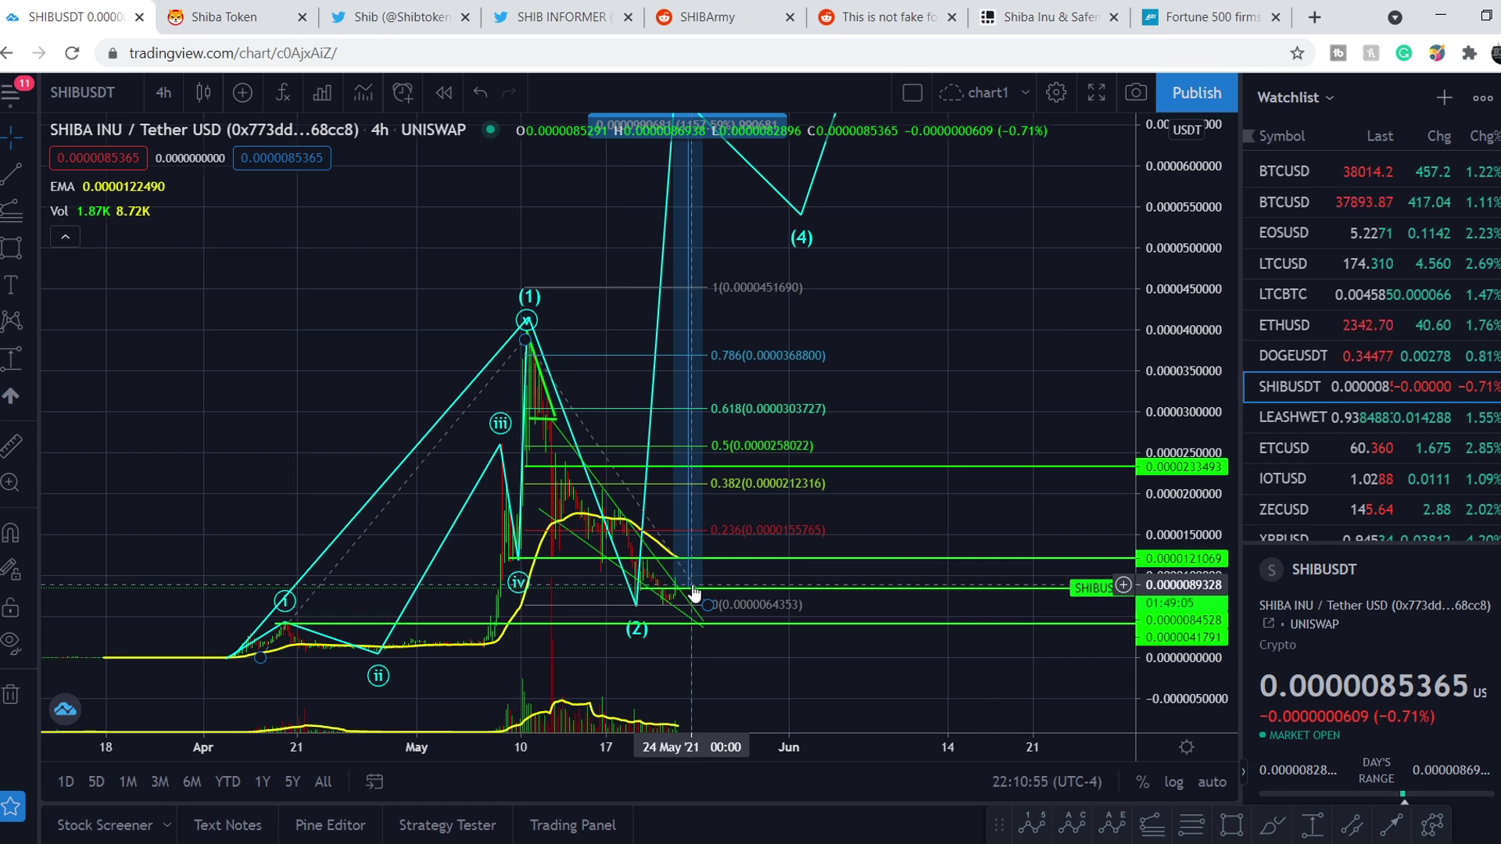
{"action": "left_click", "coordinate": [868, 19]}
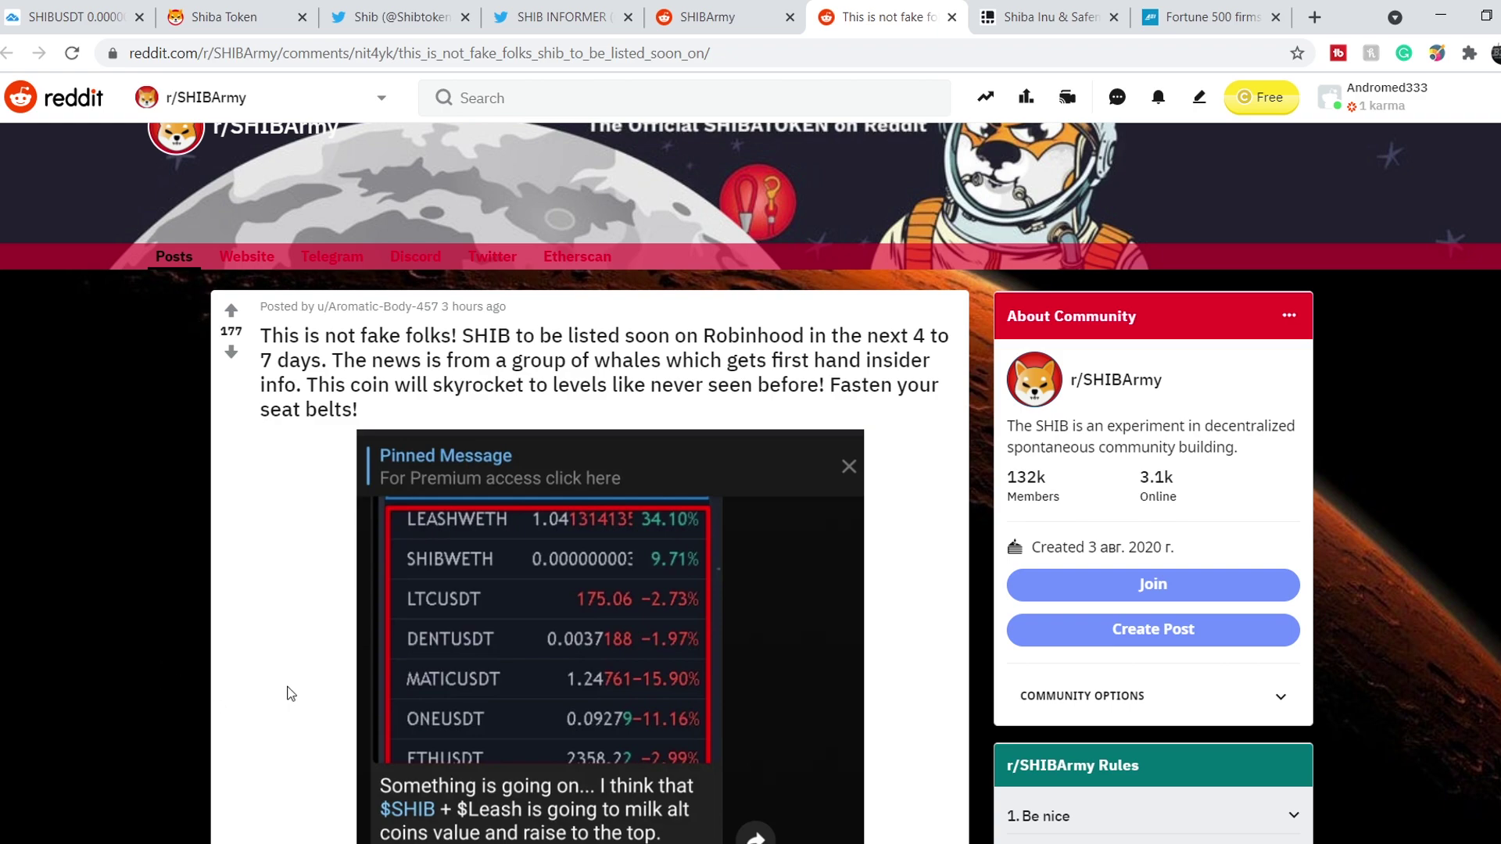
{"action": "scroll", "coordinate": [290, 695], "scroll_direction": "down", "scroll_amount": 2}
{"action": "scroll", "coordinate": [290, 695], "scroll_direction": "up", "scroll_amount": 3}
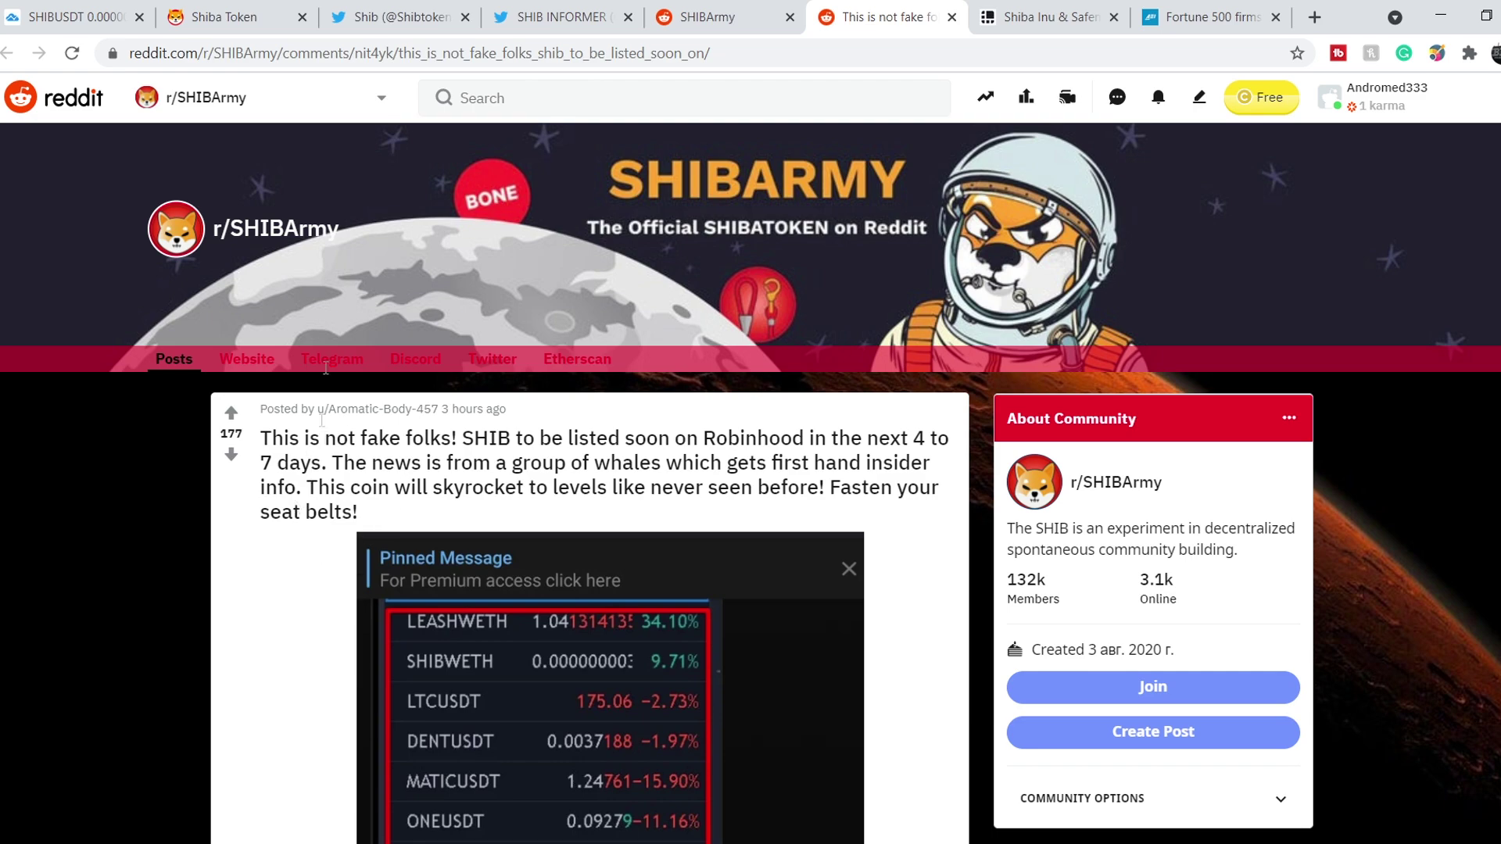
{"action": "left_click", "coordinate": [76, 17]}
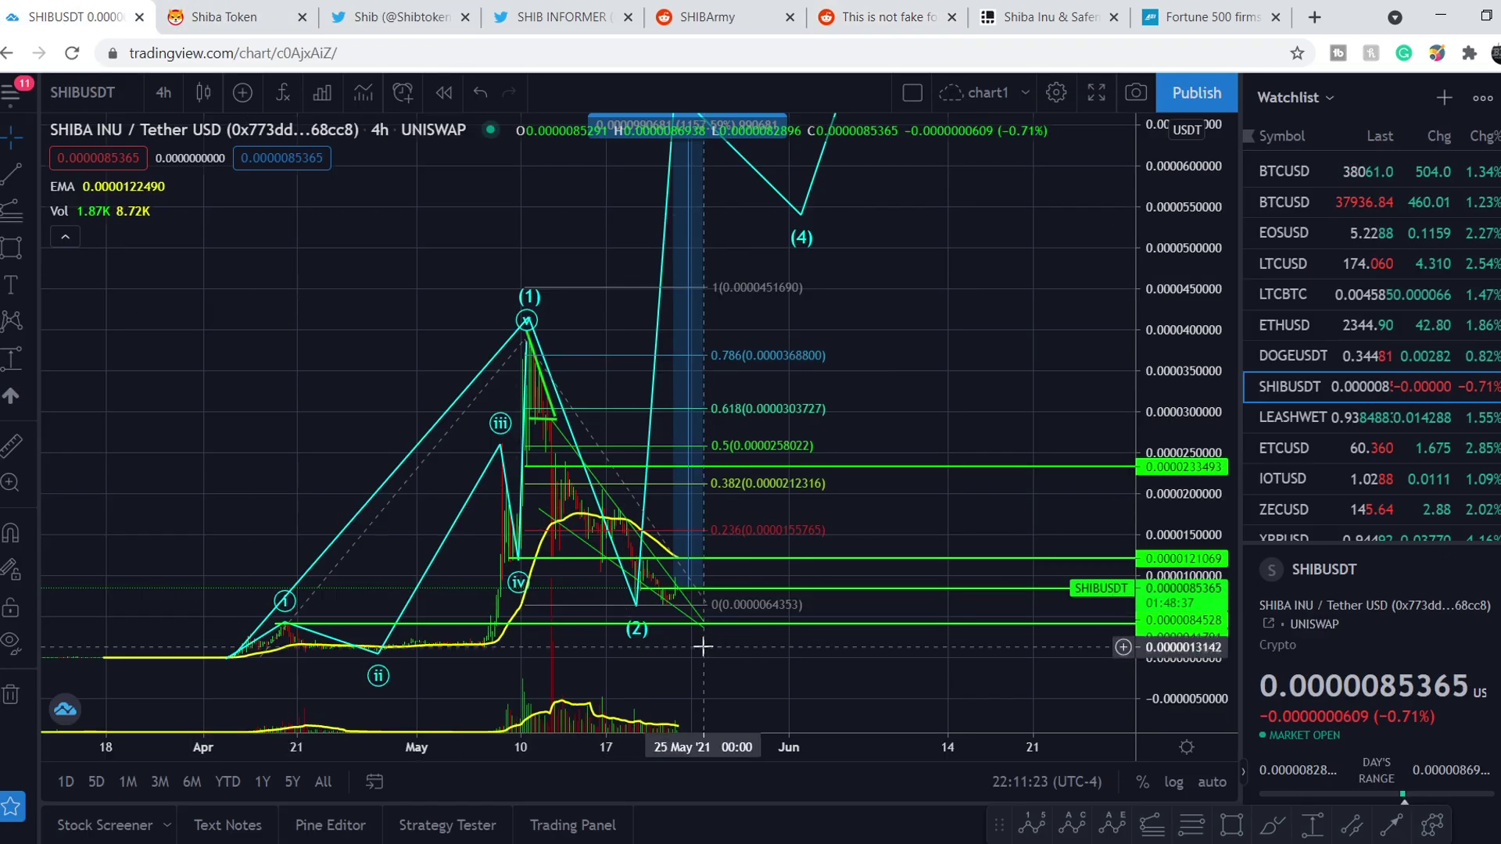